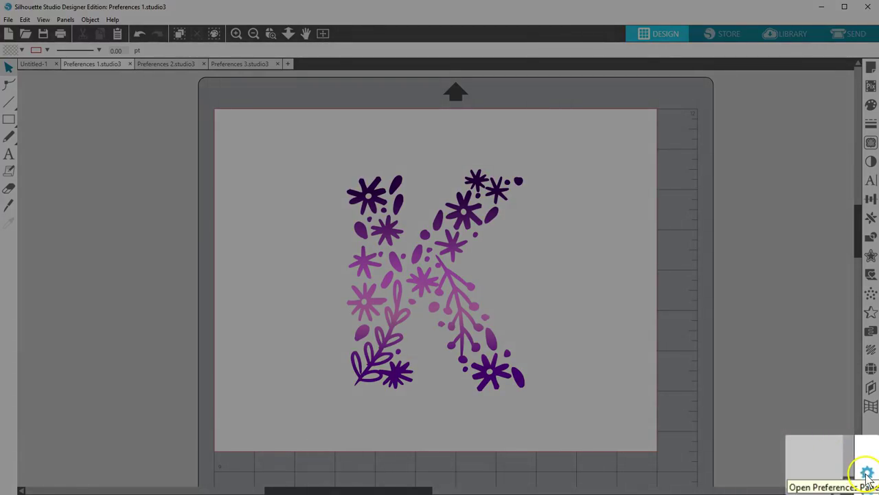
- Open Preferences on the General tab over the flower K design
{"action": "left_click", "coordinate": [866, 472]}
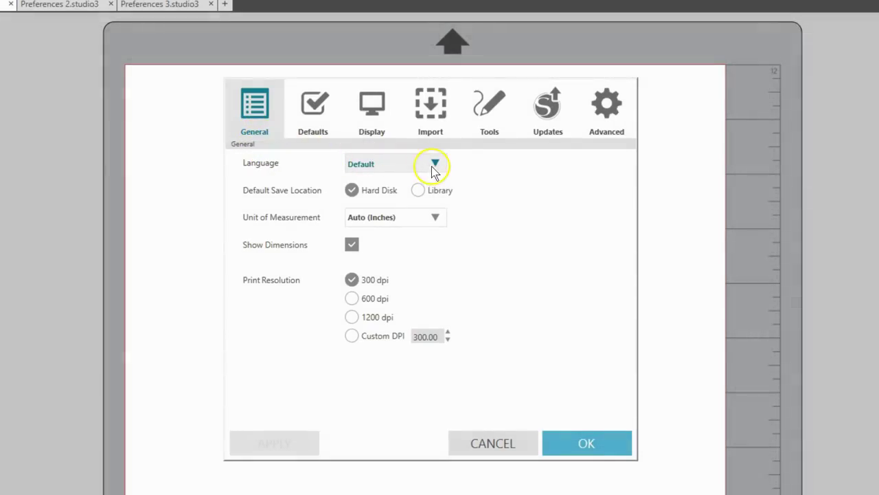
- Inspect the Language and Unit of Measurement lists, leaving Default and Auto (Inches)
{"action": "left_click", "coordinate": [438, 165]}
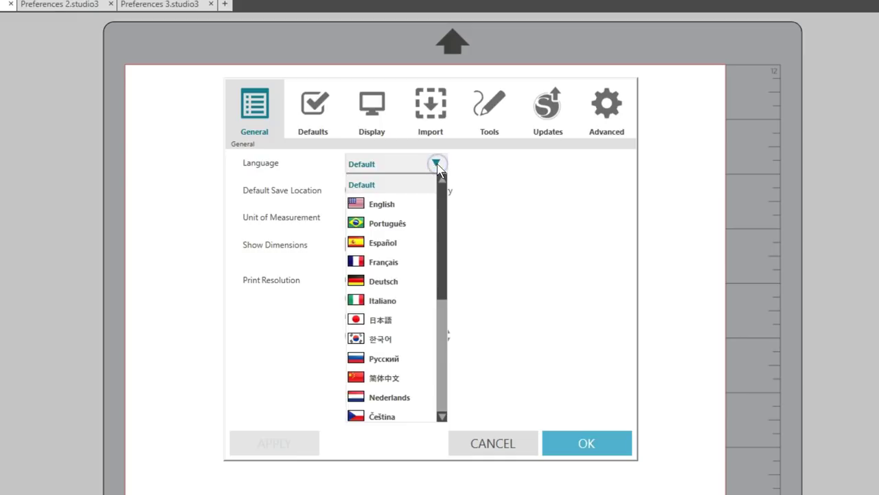
{"action": "left_click", "coordinate": [437, 166]}
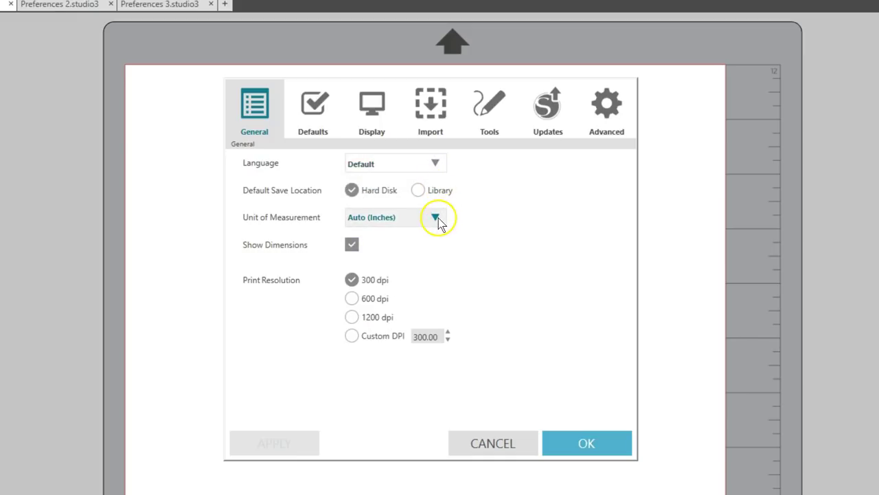
{"action": "left_click", "coordinate": [438, 218]}
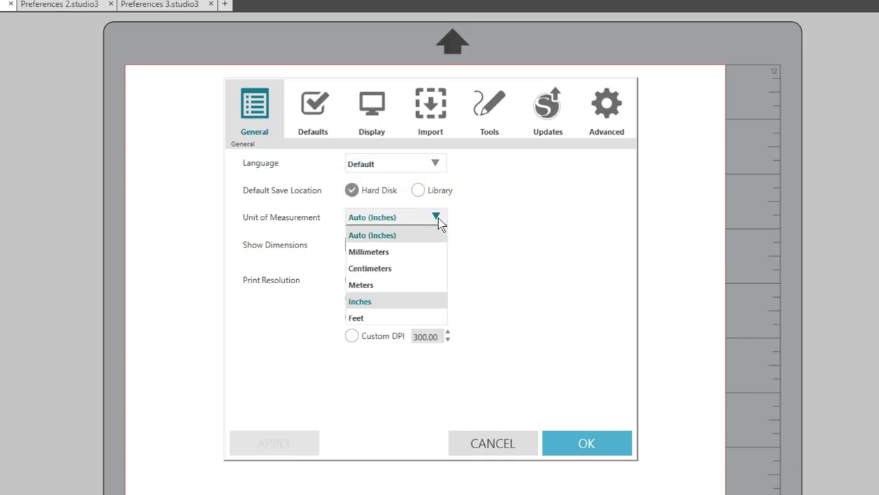
{"action": "left_click", "coordinate": [438, 218]}
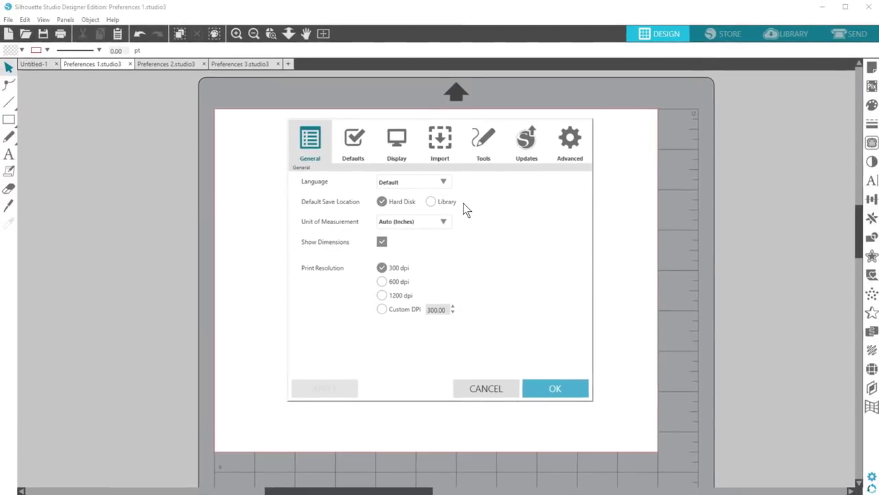
{"action": "left_click", "coordinate": [487, 388]}
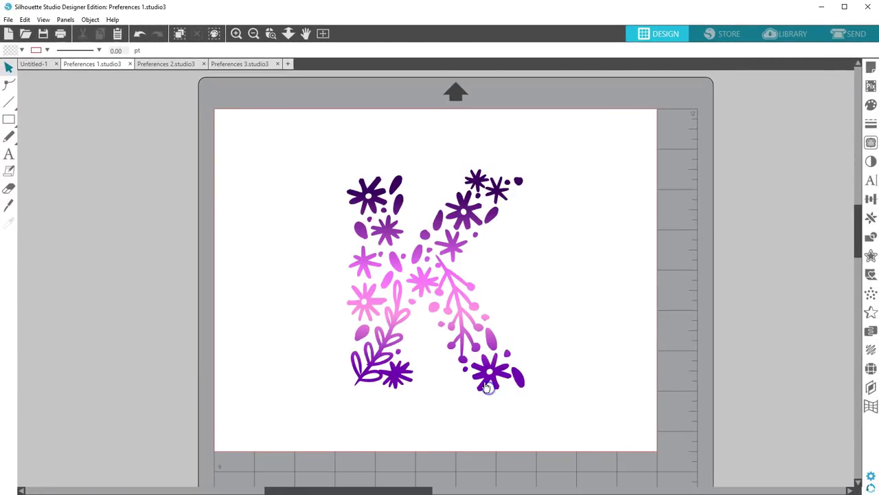
{"action": "left_click", "coordinate": [8, 19]}
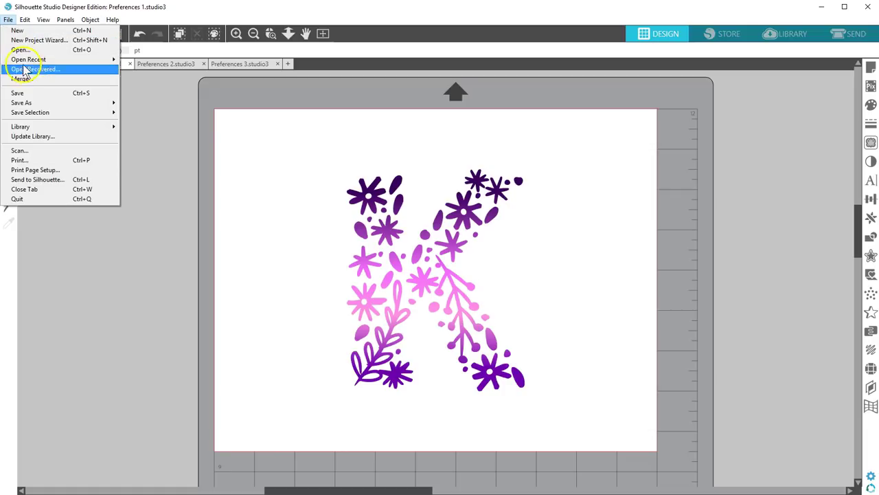
{"action": "mouse_move", "coordinate": [108, 107]}
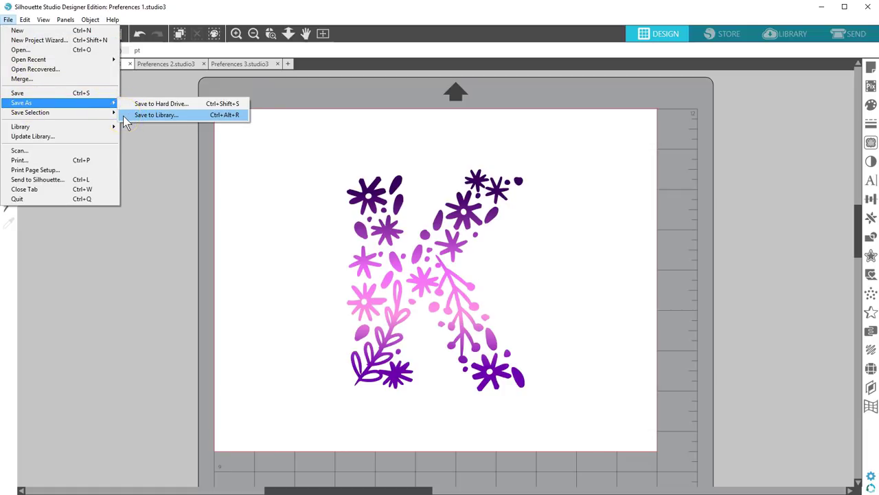
{"action": "left_click", "coordinate": [124, 115]}
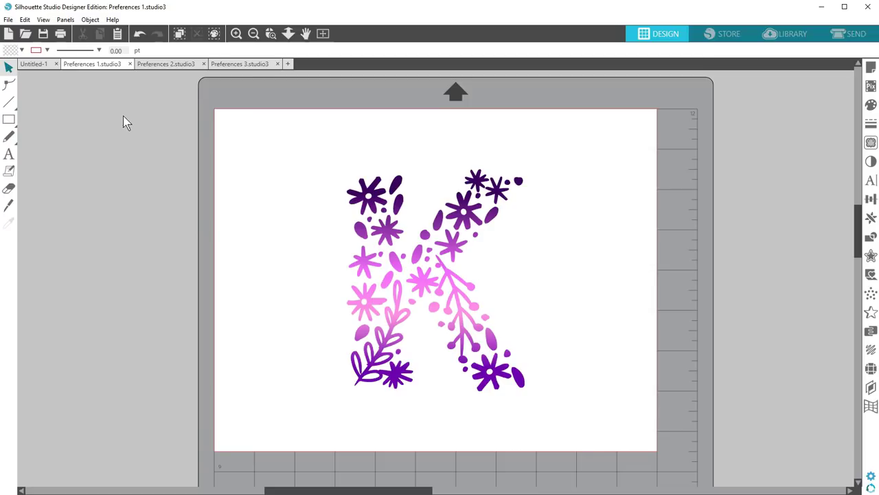
- Resize the K by its corner handle with dimension labels showing
{"action": "left_click", "coordinate": [869, 478]}
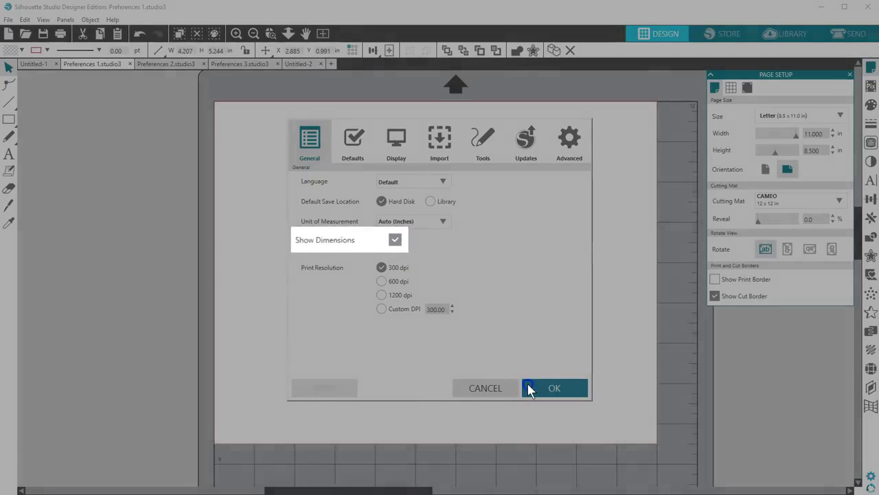
{"action": "left_click", "coordinate": [526, 387]}
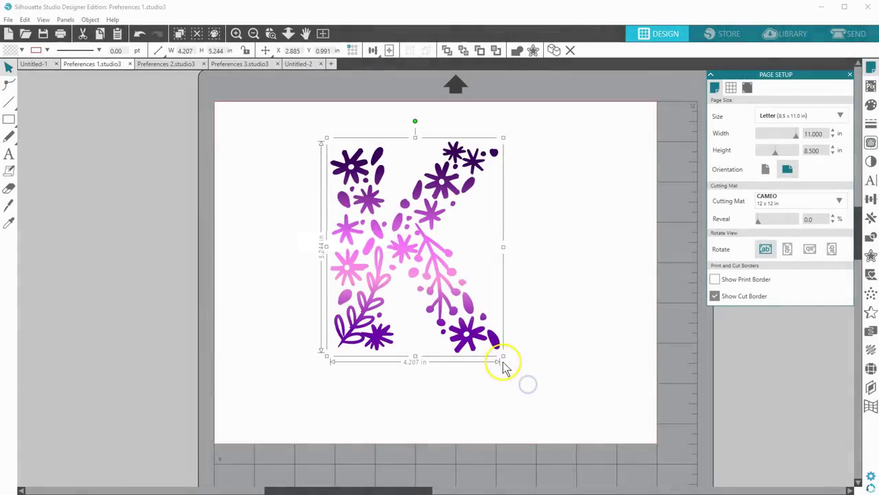
{"action": "mouse_move", "coordinate": [504, 365]}
{"action": "left_mouse_down"}
{"action": "mouse_move", "coordinate": [560, 408]}
{"action": "mouse_move", "coordinate": [533, 402]}
{"action": "mouse_move", "coordinate": [490, 356]}
{"action": "left_mouse_up"}
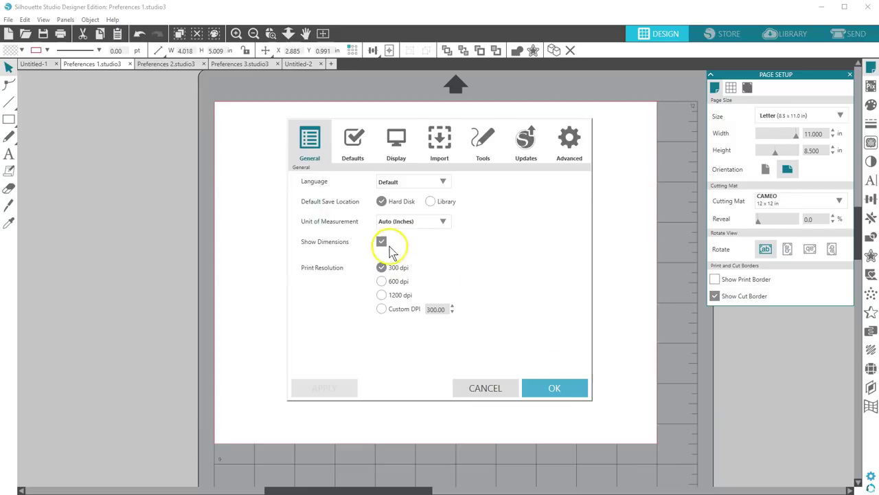
- Hide dimensions, enlarge the K to compare, then re-enable Show Dimensions
{"action": "left_click", "coordinate": [381, 240]}
{"action": "left_click", "coordinate": [551, 388]}
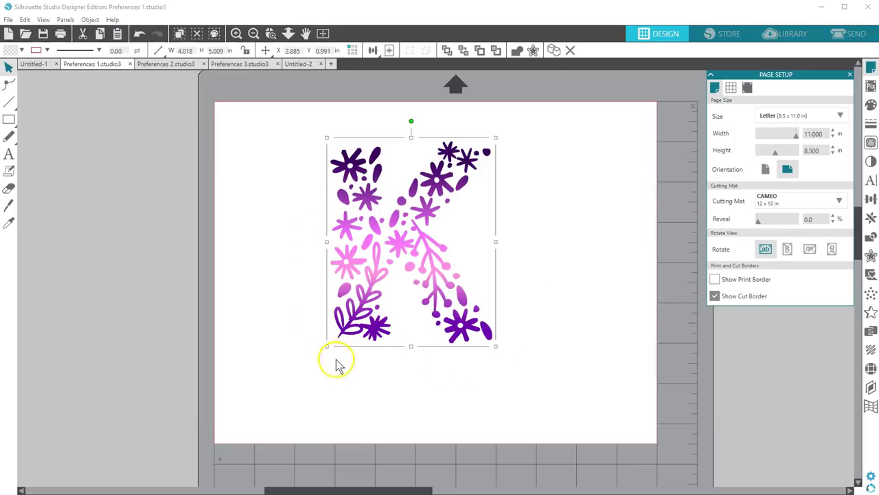
{"action": "left_click_drag", "start_coordinate": [496, 347], "coordinate": [546, 388]}
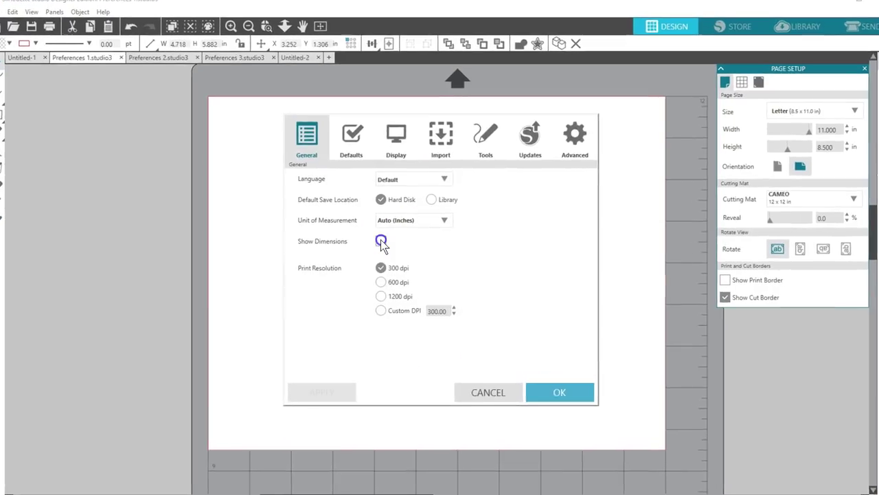
{"action": "left_click", "coordinate": [379, 243]}
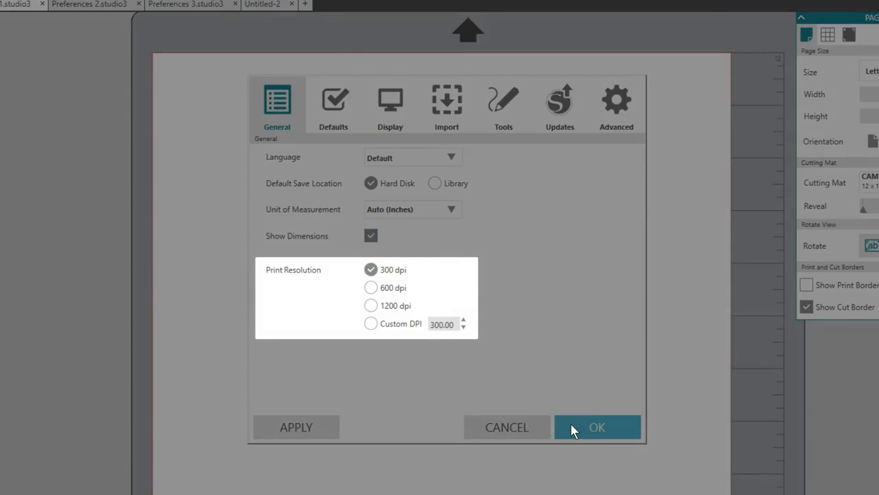
{"action": "left_click", "coordinate": [623, 427]}
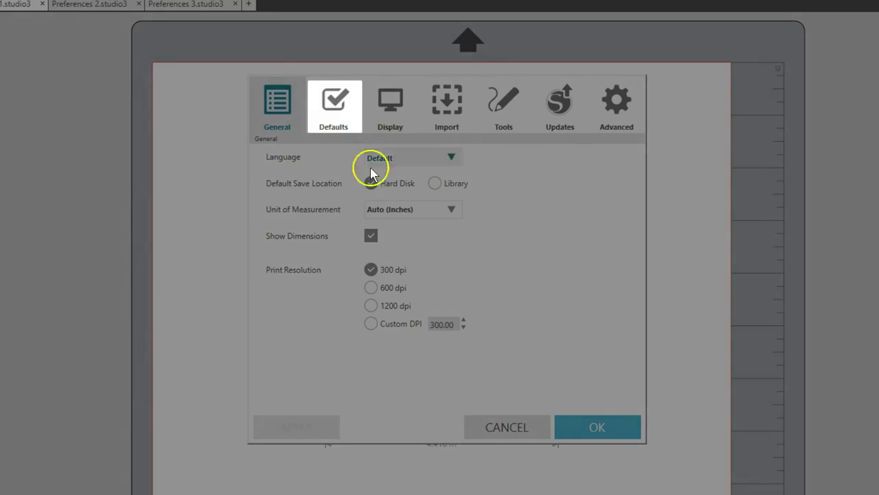
{"action": "left_click", "coordinate": [340, 131]}
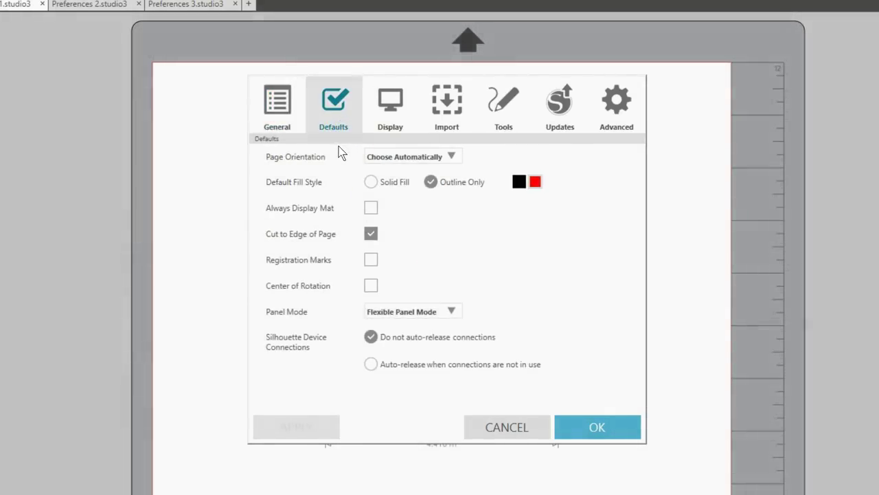
{"action": "left_click", "coordinate": [453, 156]}
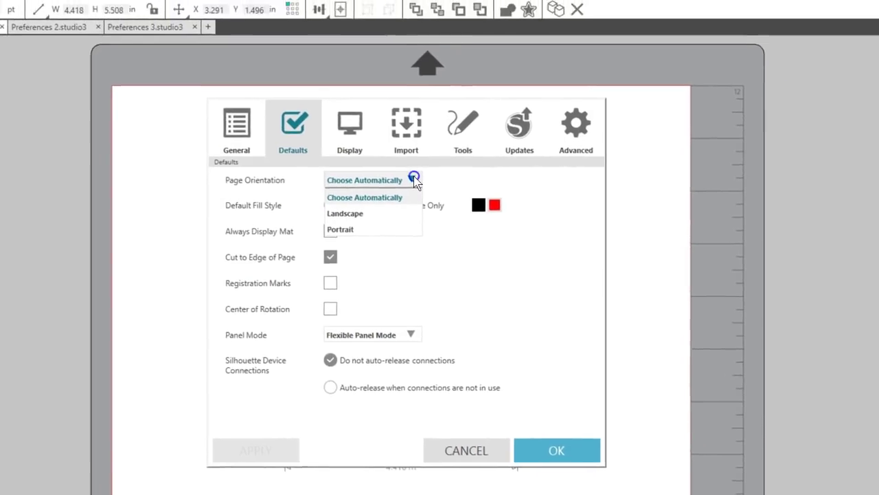
{"action": "left_click", "coordinate": [504, 236]}
{"action": "left_click", "coordinate": [796, 200]}
{"action": "left_click", "coordinate": [871, 86]}
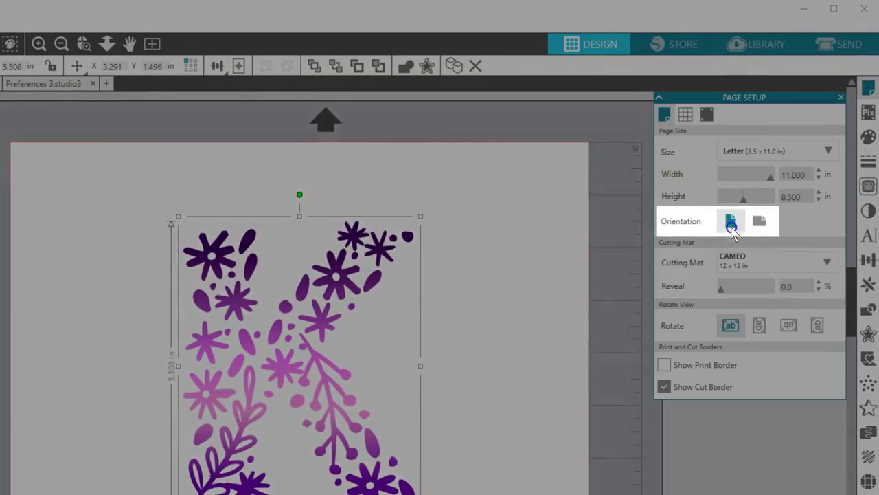
{"action": "left_click", "coordinate": [758, 221]}
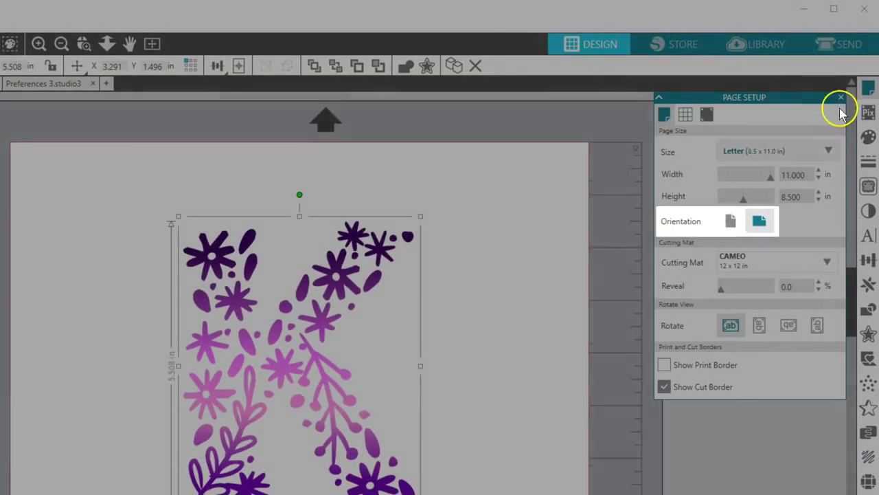
{"action": "left_click", "coordinate": [841, 98]}
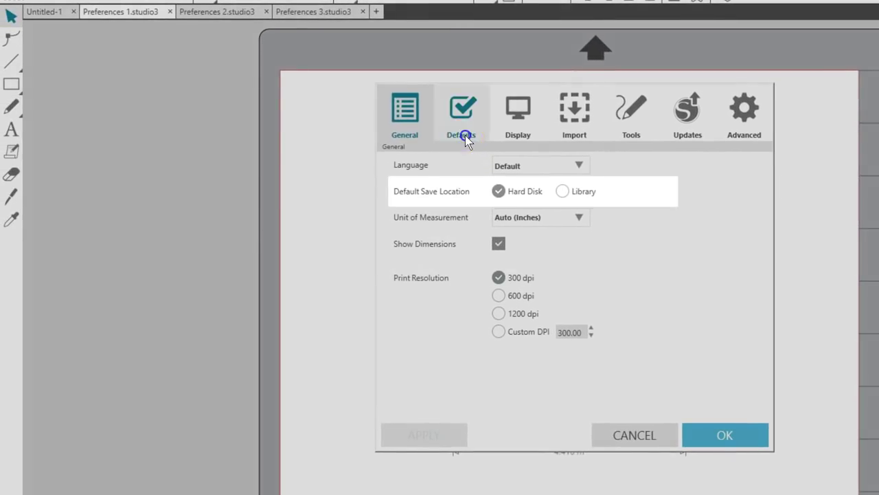
- Draw two overlapping outline rectangles left of the K
{"action": "left_click", "coordinate": [419, 140]}
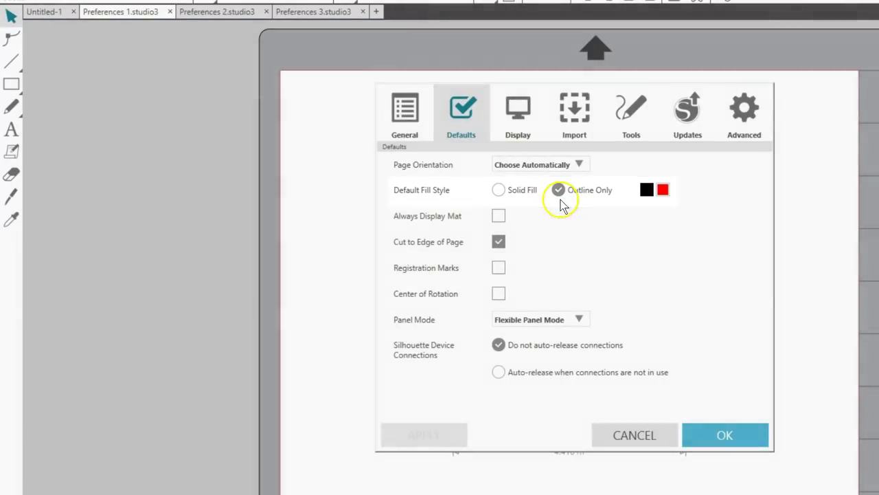
{"action": "left_click", "coordinate": [636, 434]}
{"action": "mouse_move", "coordinate": [11, 87]}
{"action": "left_click", "coordinate": [326, 142]}
{"action": "left_click_drag", "start_coordinate": [315, 125], "coordinate": [366, 189]}
{"action": "left_click_drag", "start_coordinate": [334, 174], "coordinate": [386, 242]}
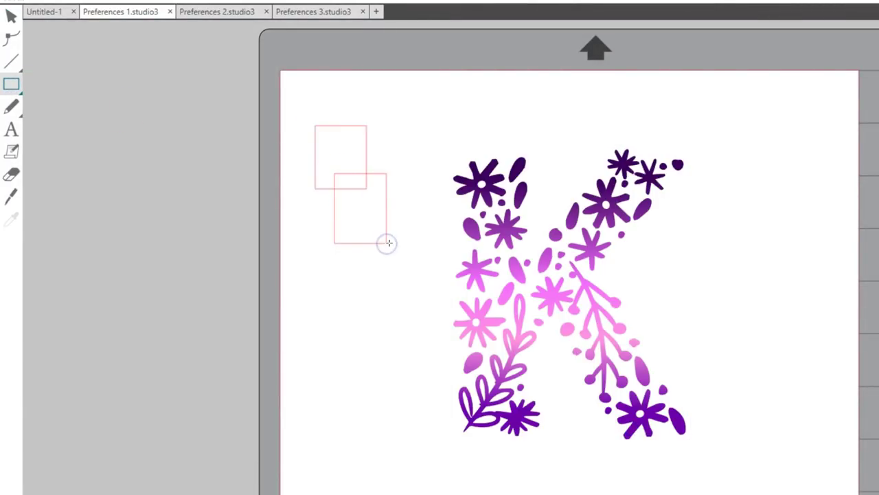
- Set Default Fill Style to Solid Fill and draw a solid rectangle right of the K
{"action": "key", "text": "ctrl+k"}
{"action": "left_click", "coordinate": [462, 117]}
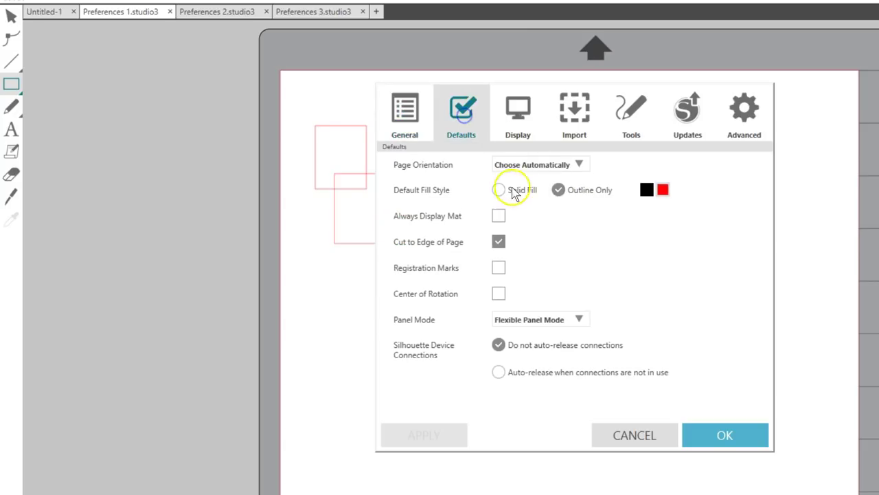
{"action": "left_click", "coordinate": [512, 192]}
{"action": "left_click", "coordinate": [693, 433]}
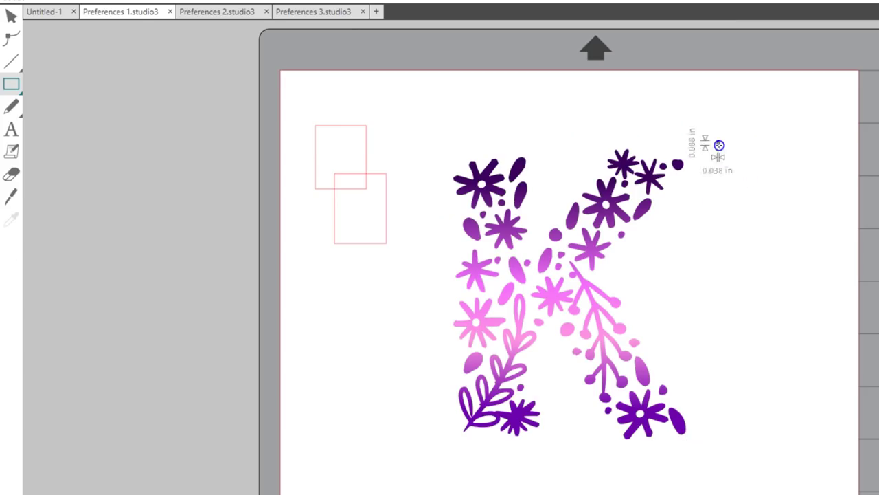
{"action": "left_click_drag", "start_coordinate": [718, 145], "coordinate": [770, 218]}
- Add the text 'hello' beside the K
{"action": "key", "text": "t"}
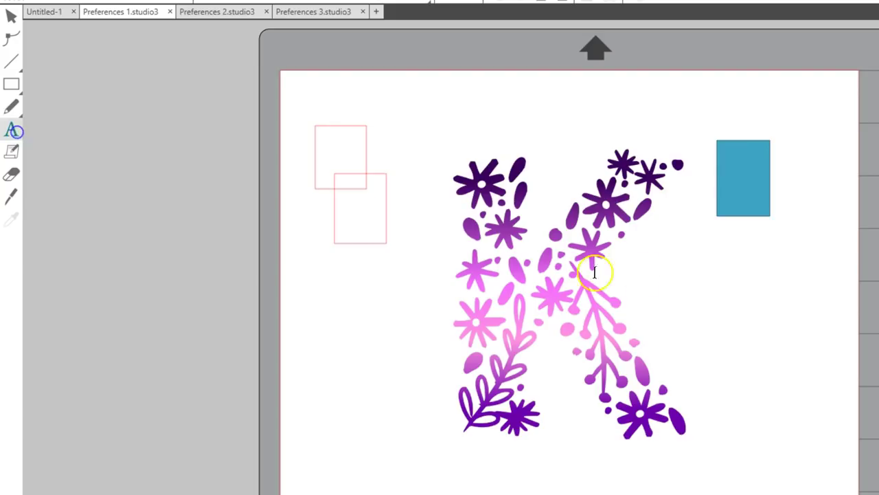
{"action": "left_click", "coordinate": [669, 281]}
{"action": "type", "text": "hello"}
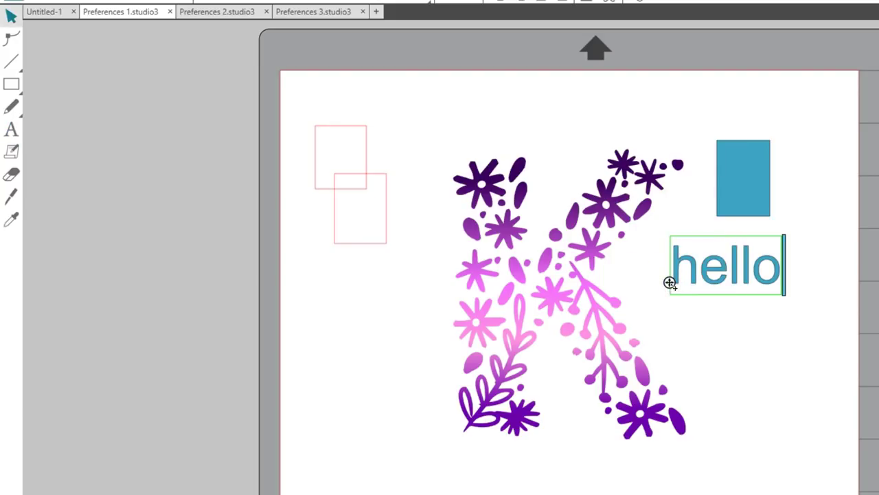
- Set the default fill back to Outline Only with a red outline colour
{"action": "key", "text": "ctrl+k"}
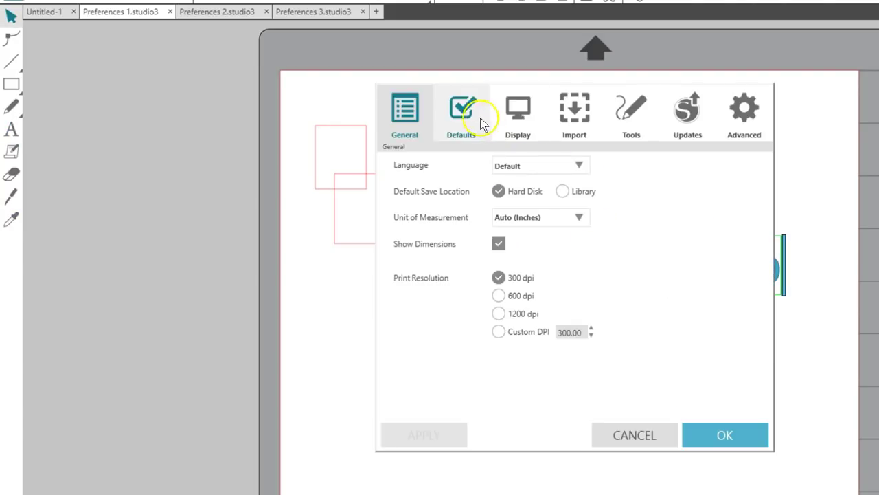
{"action": "left_click", "coordinate": [478, 117]}
{"action": "left_click", "coordinate": [560, 191]}
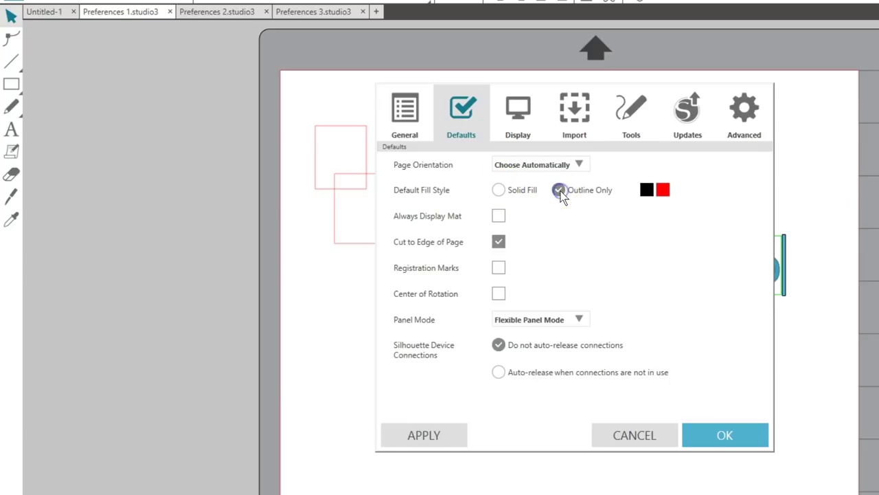
{"action": "left_click", "coordinate": [664, 197]}
{"action": "left_click", "coordinate": [646, 218]}
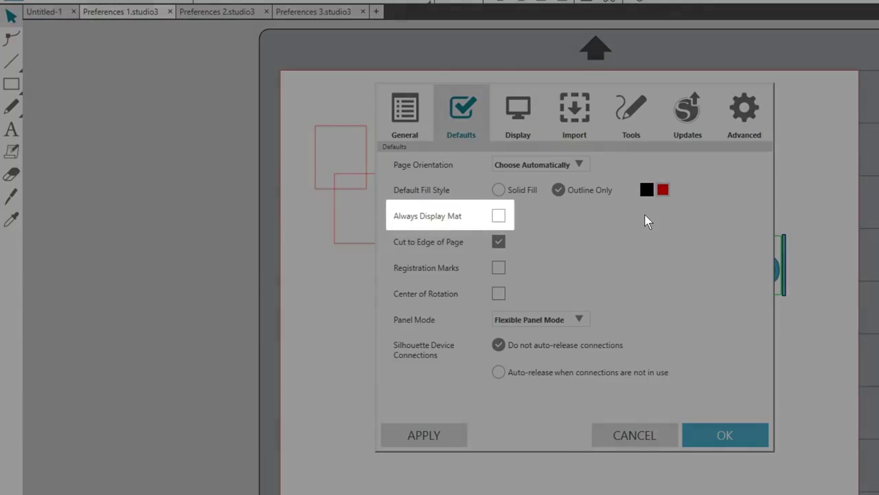
- Toggle Cut to Edge of Page off and back on in Defaults, applying each change
{"action": "left_click", "coordinate": [633, 213]}
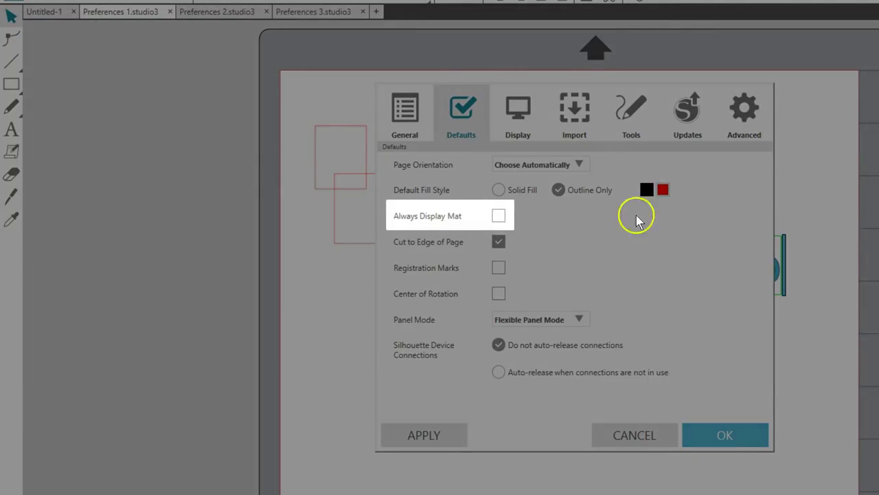
{"action": "left_click", "coordinate": [506, 219]}
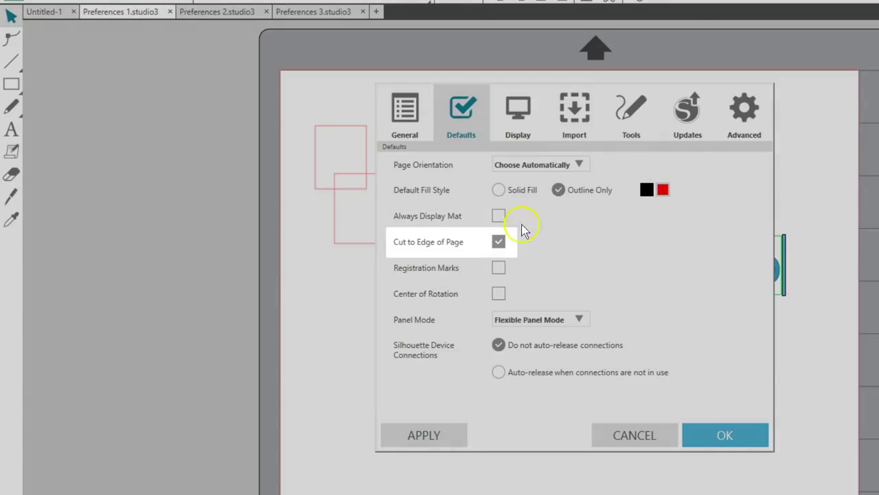
{"action": "left_click", "coordinate": [505, 248]}
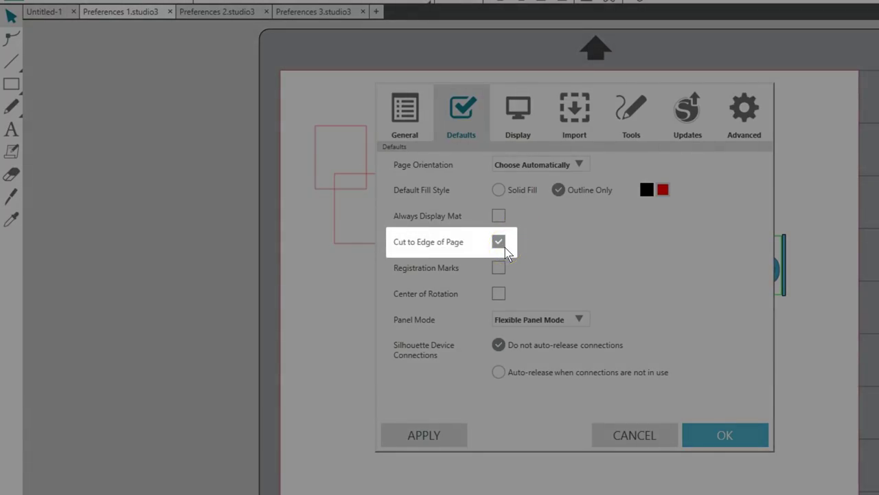
{"action": "left_click", "coordinate": [499, 242]}
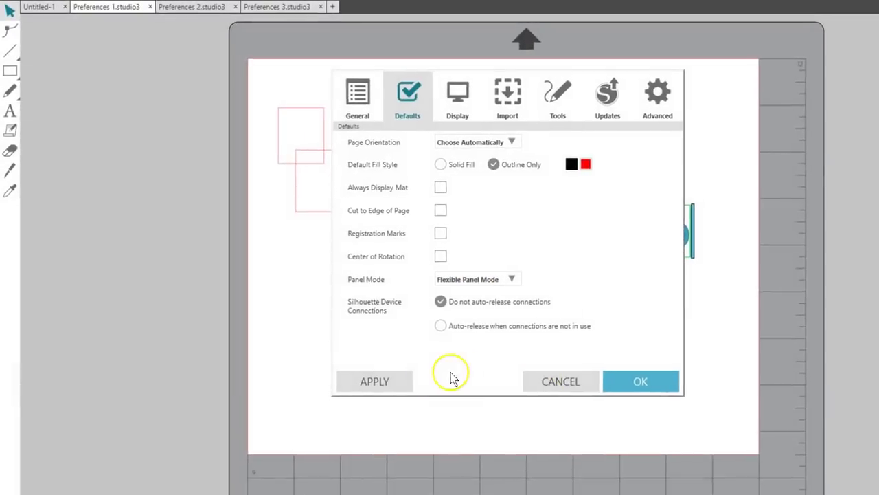
{"action": "left_click", "coordinate": [404, 379]}
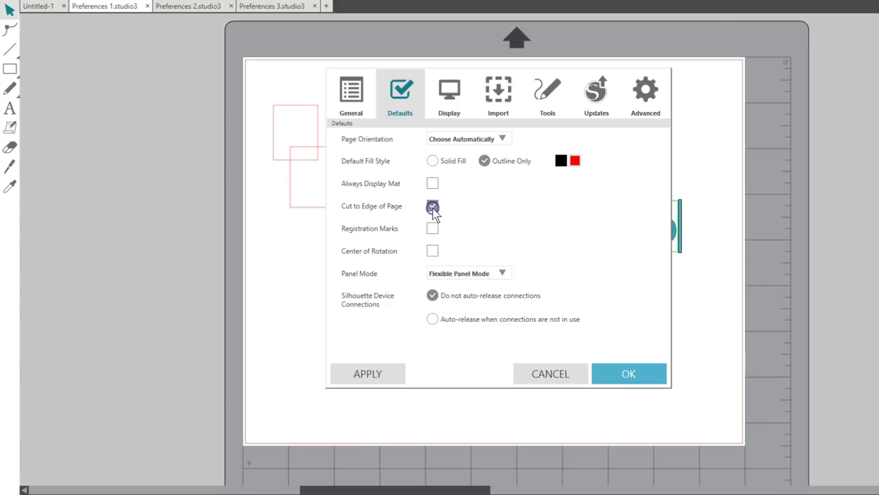
{"action": "left_click", "coordinate": [397, 375]}
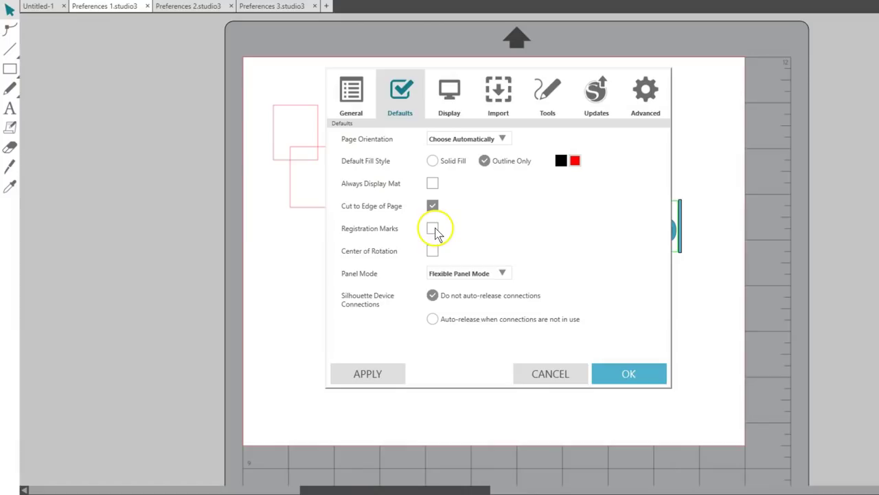
- Enable Registration Marks by default, then view a new blank document's registration settings
{"action": "left_click", "coordinate": [431, 231]}
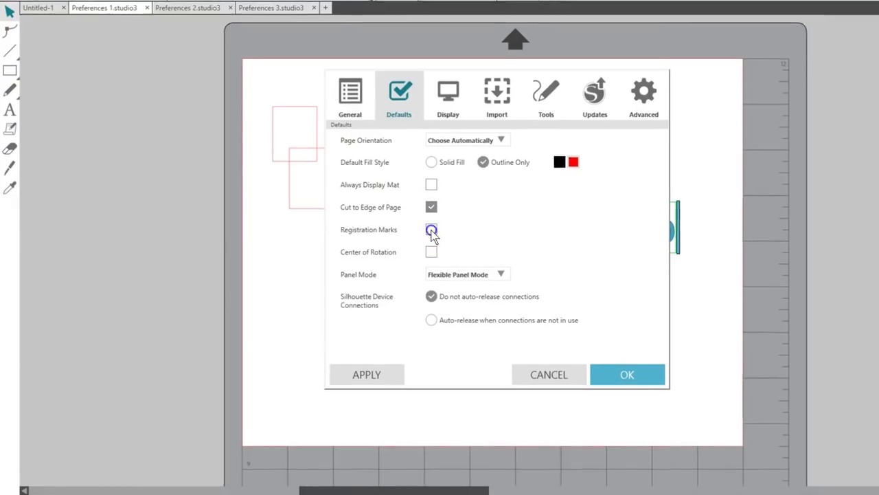
{"action": "left_click", "coordinate": [606, 375]}
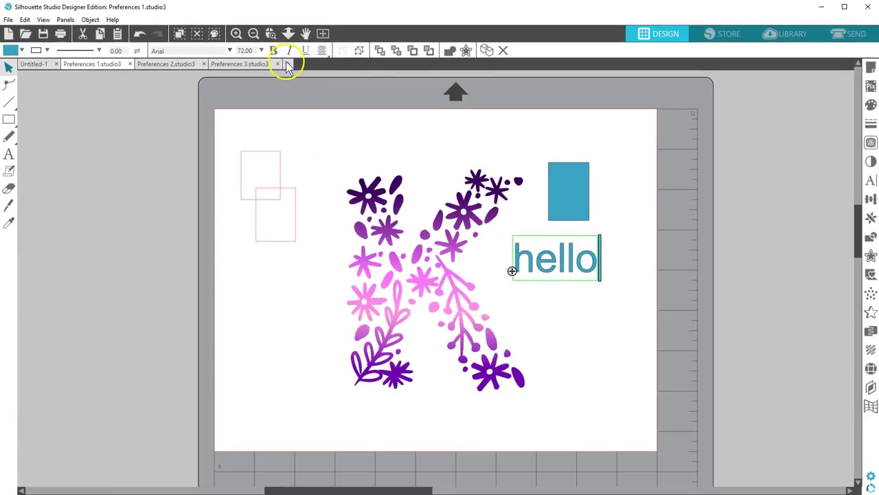
{"action": "left_click", "coordinate": [288, 64]}
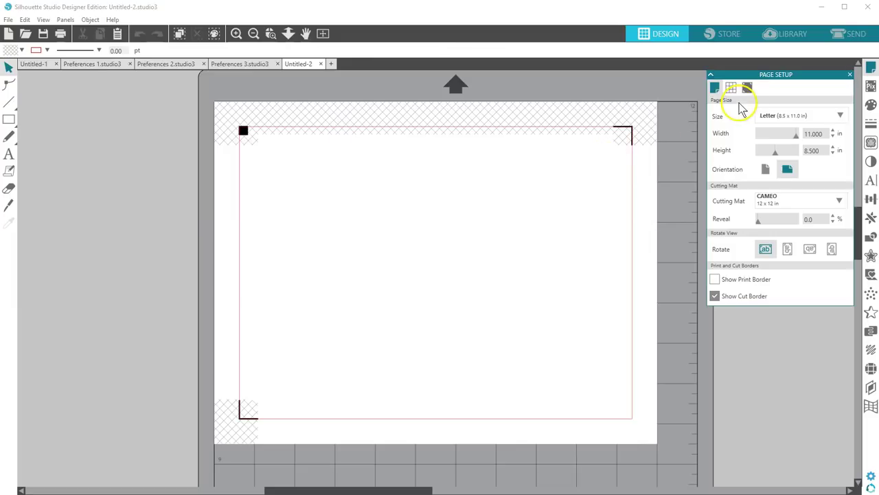
{"action": "left_click", "coordinate": [747, 87]}
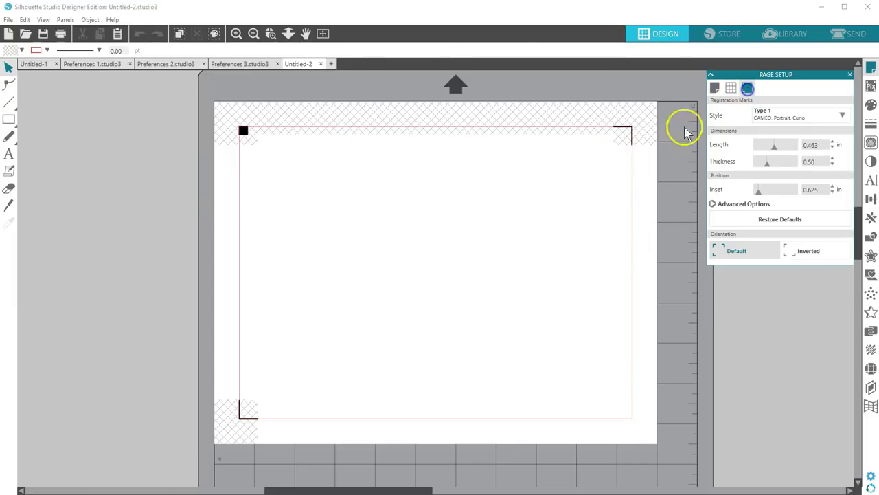
- Turn on Center of Rotation in the Defaults preferences and save
{"action": "left_click", "coordinate": [585, 158]}
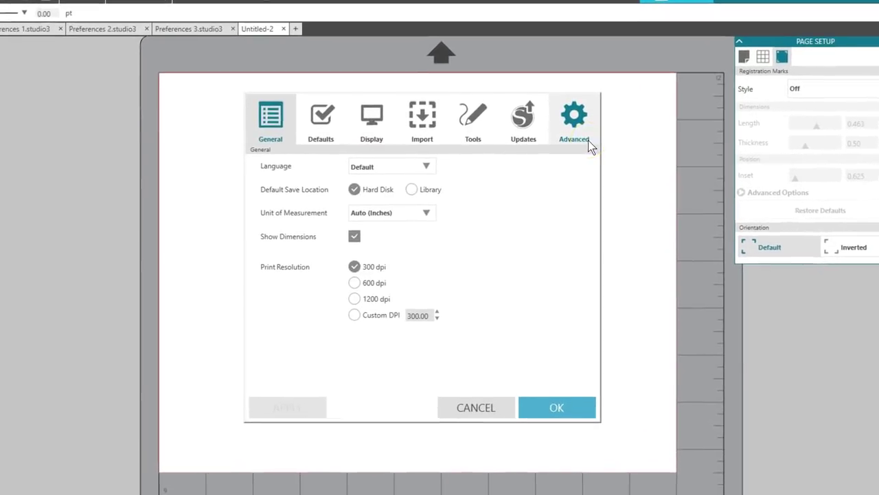
{"action": "left_click", "coordinate": [330, 127]}
{"action": "left_click", "coordinate": [378, 287]}
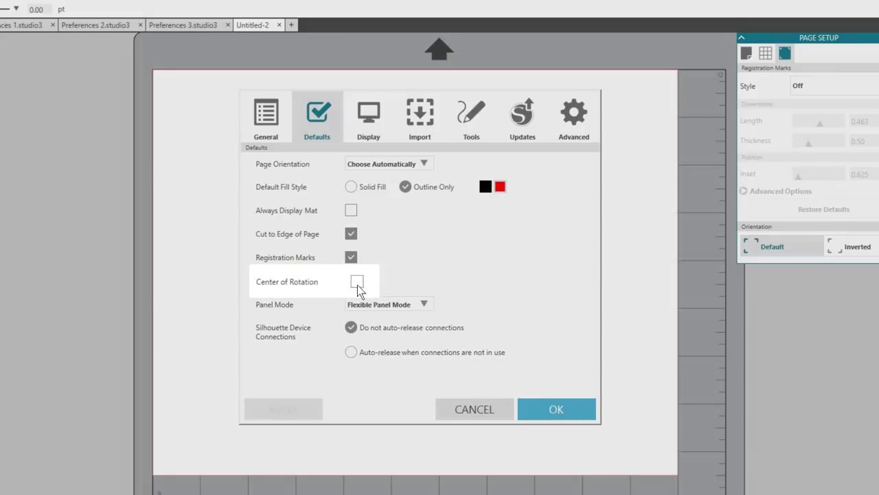
{"action": "left_click", "coordinate": [352, 281]}
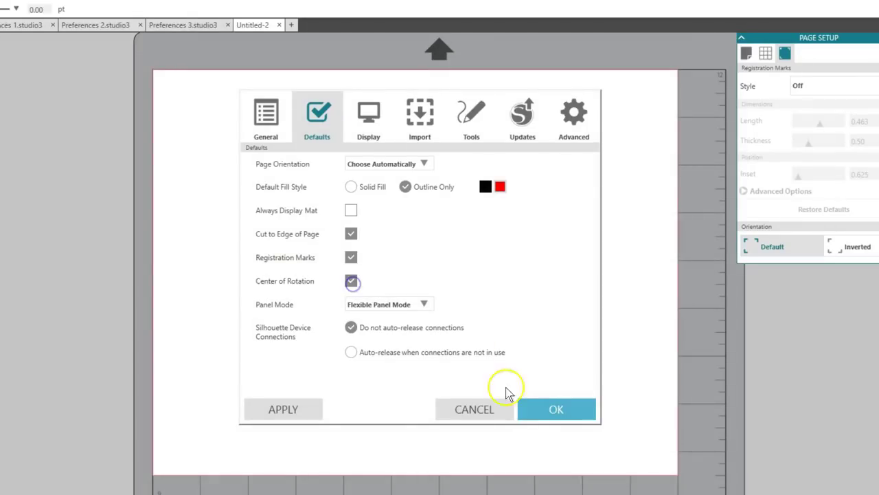
{"action": "left_click", "coordinate": [543, 415]}
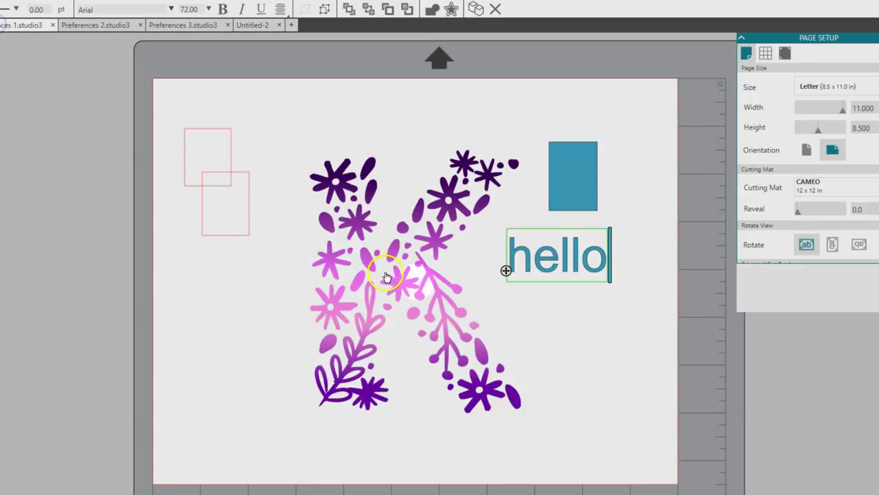
- Select the floral K to see its rotation centre, then review Defaults again
{"action": "left_click", "coordinate": [402, 282]}
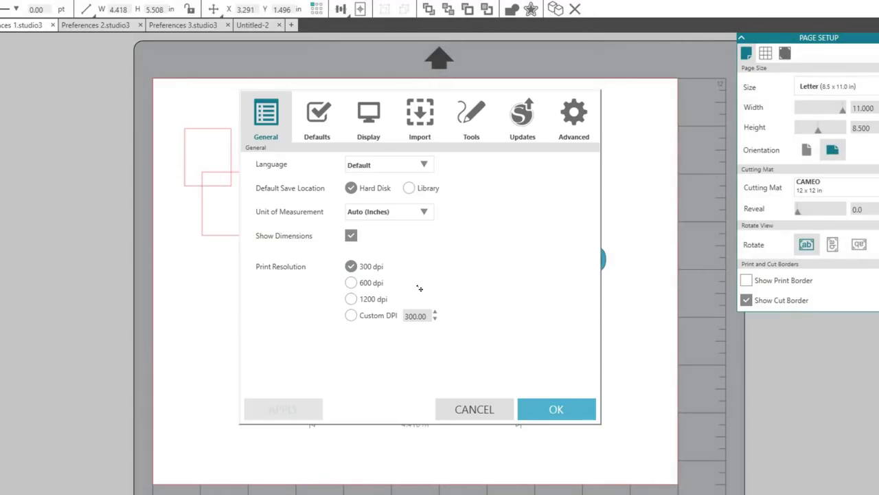
{"action": "left_click", "coordinate": [318, 129]}
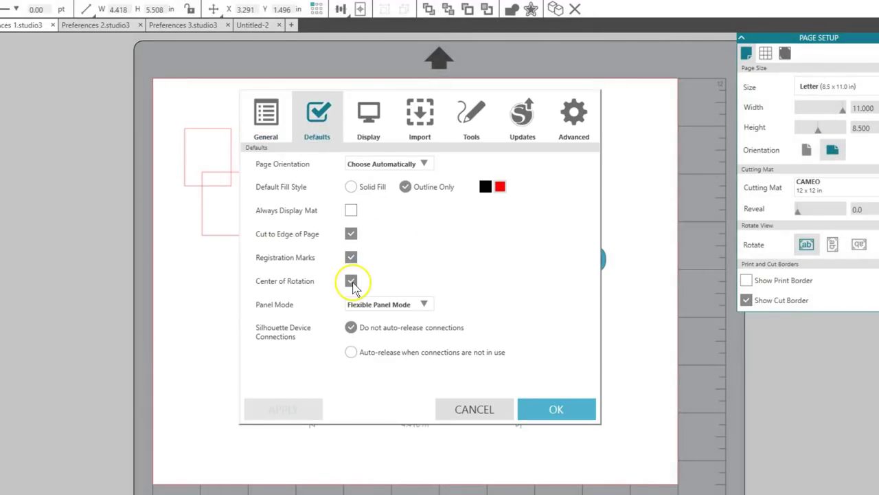
{"action": "left_click", "coordinate": [471, 408]}
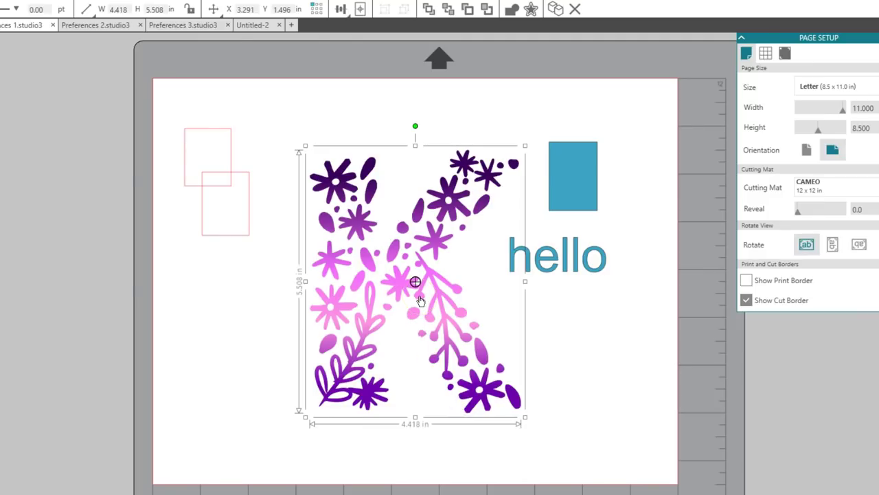
{"action": "key", "text": "ctrl+k"}
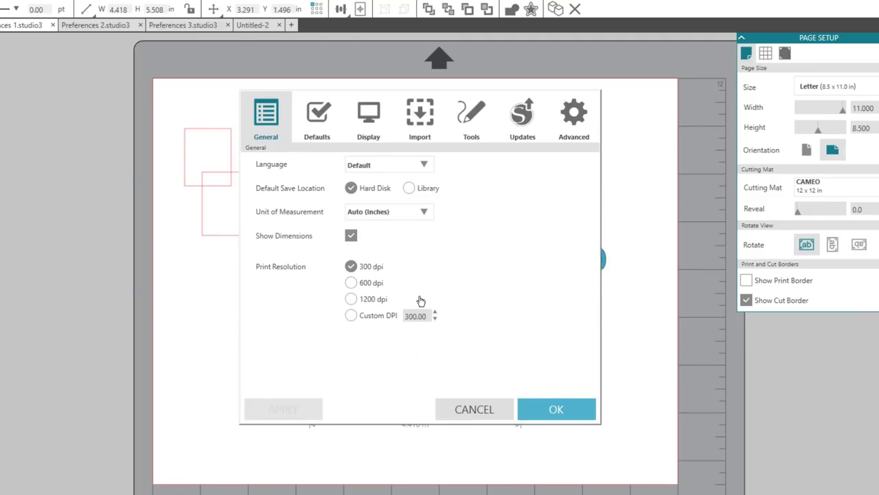
- View the Panel Mode options on the Defaults page, keeping Flexible Panel Mode
{"action": "left_click", "coordinate": [311, 129]}
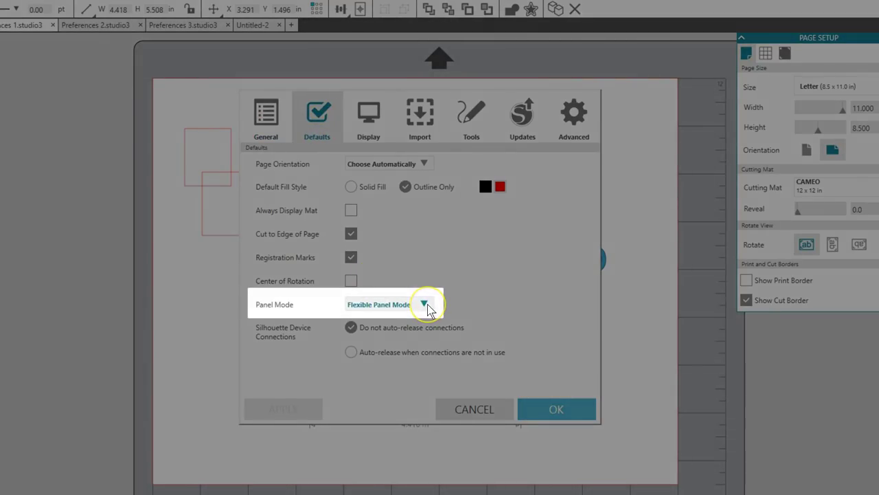
{"action": "left_click", "coordinate": [424, 304]}
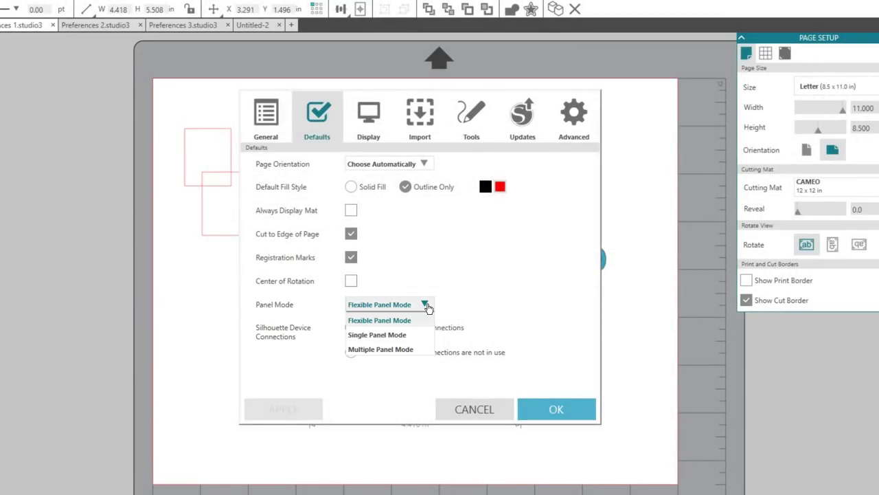
{"action": "left_click", "coordinate": [447, 305]}
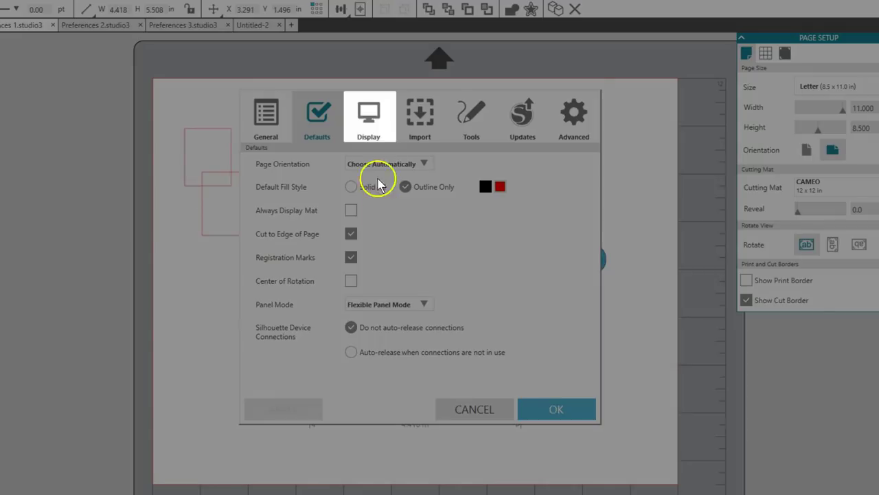
- Try the Grey, Dark and White themes on the Display tab, then cancel
{"action": "left_click", "coordinate": [377, 135]}
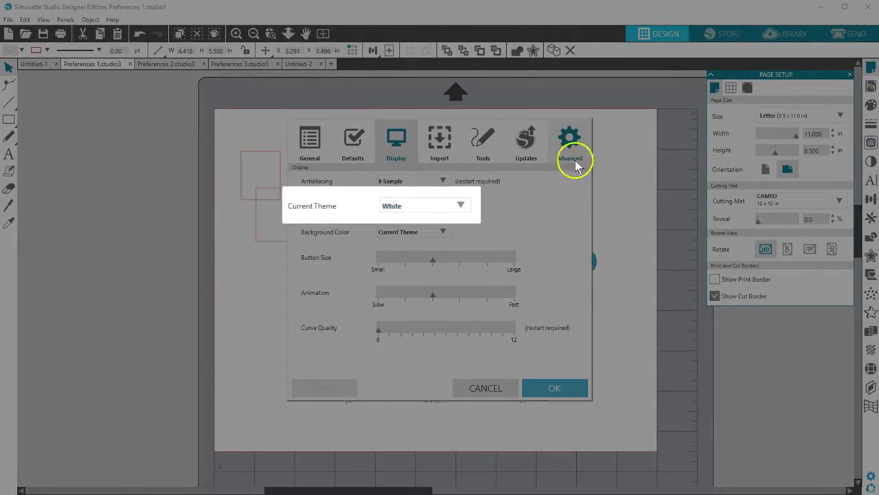
{"action": "left_click", "coordinate": [434, 201]}
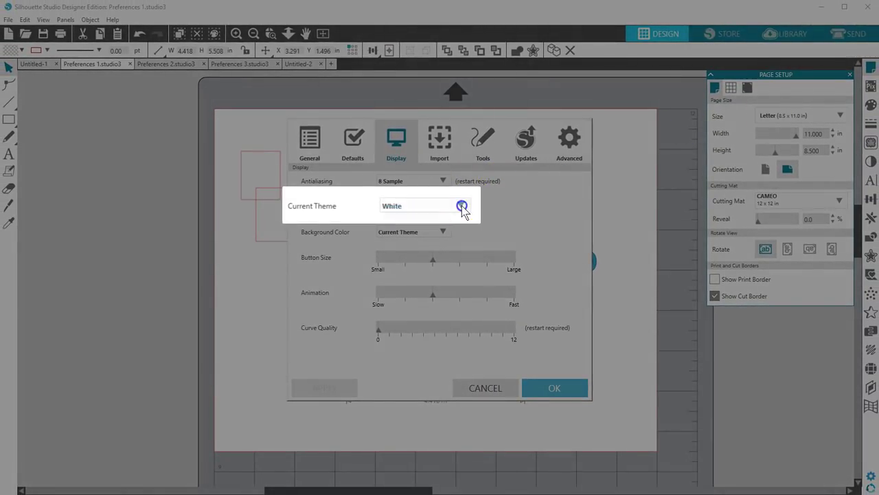
{"action": "left_click", "coordinate": [385, 230]}
{"action": "left_click", "coordinate": [325, 388]}
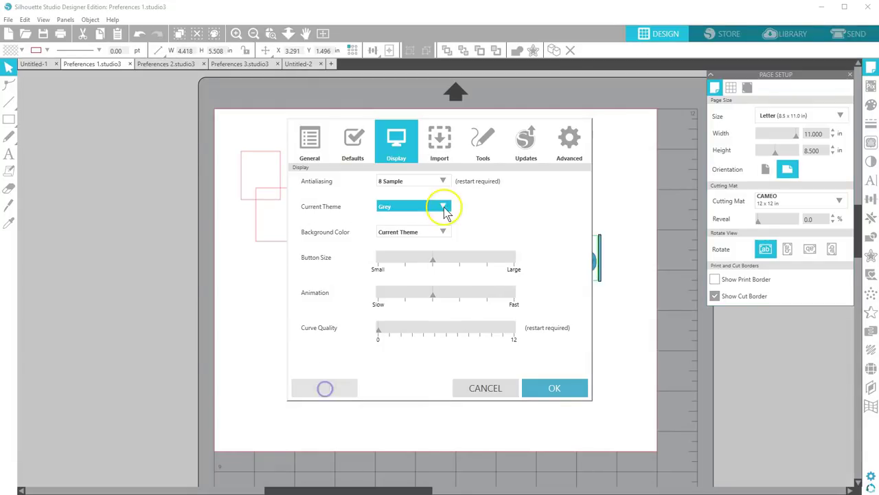
{"action": "left_click", "coordinate": [443, 206]}
{"action": "left_click", "coordinate": [390, 240]}
{"action": "left_click", "coordinate": [330, 386]}
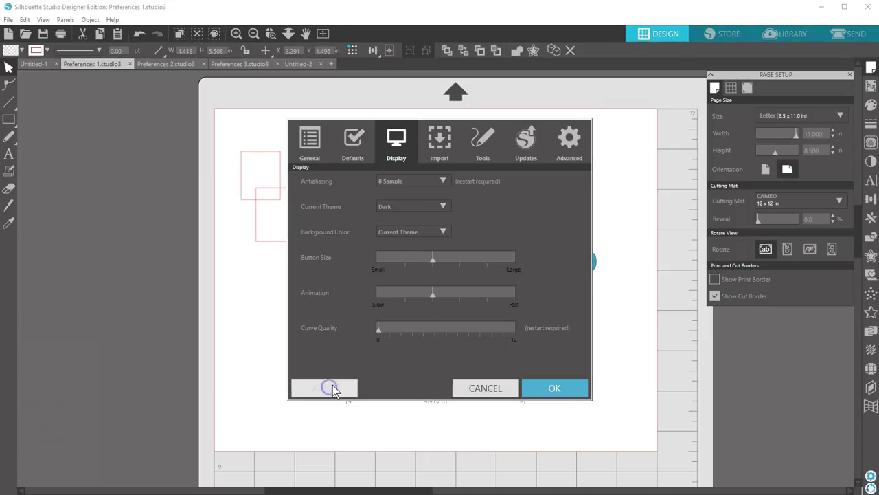
{"action": "left_click", "coordinate": [447, 206]}
{"action": "left_click", "coordinate": [394, 218]}
{"action": "left_click", "coordinate": [340, 389]}
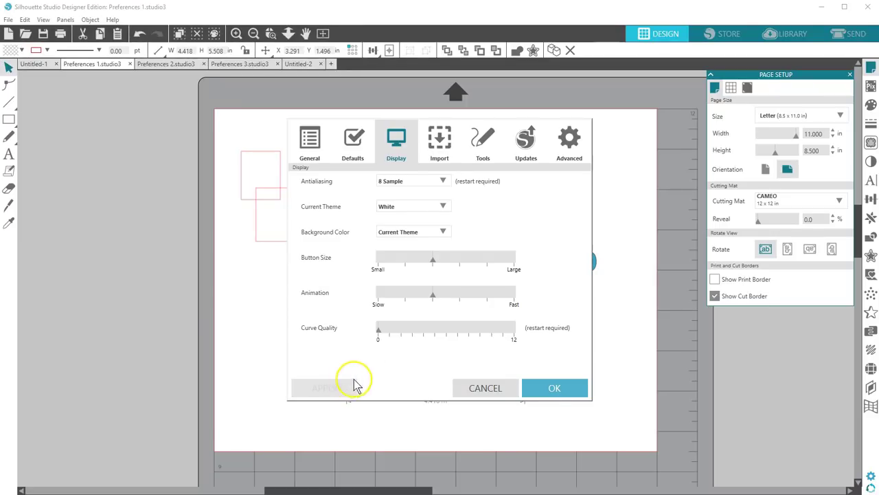
{"action": "left_click", "coordinate": [485, 389]}
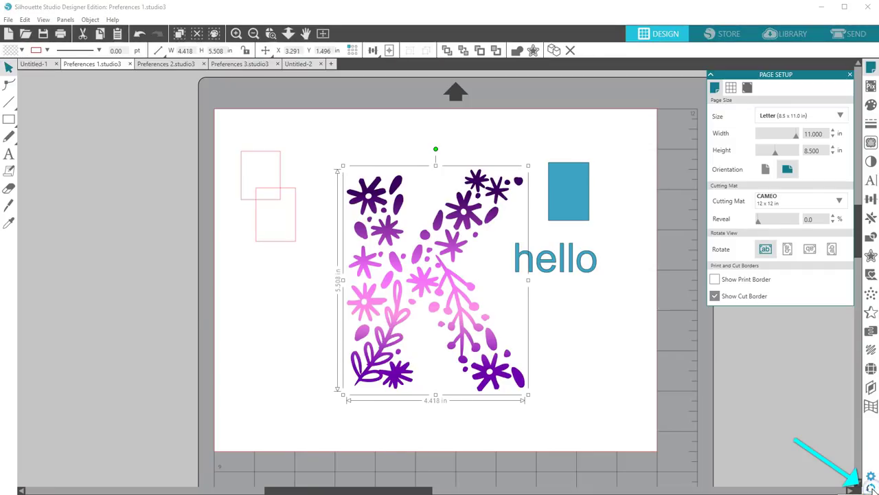
- Try Dark and Grey backgrounds, then save with Background Color set to Current Theme
{"action": "left_click", "coordinate": [871, 475]}
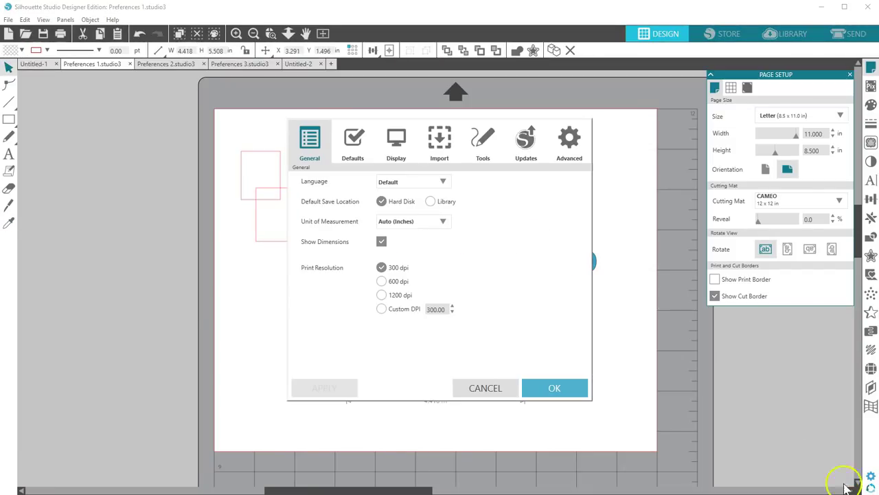
{"action": "left_click", "coordinate": [396, 144]}
{"action": "left_click", "coordinate": [442, 232]}
{"action": "left_click", "coordinate": [386, 281]}
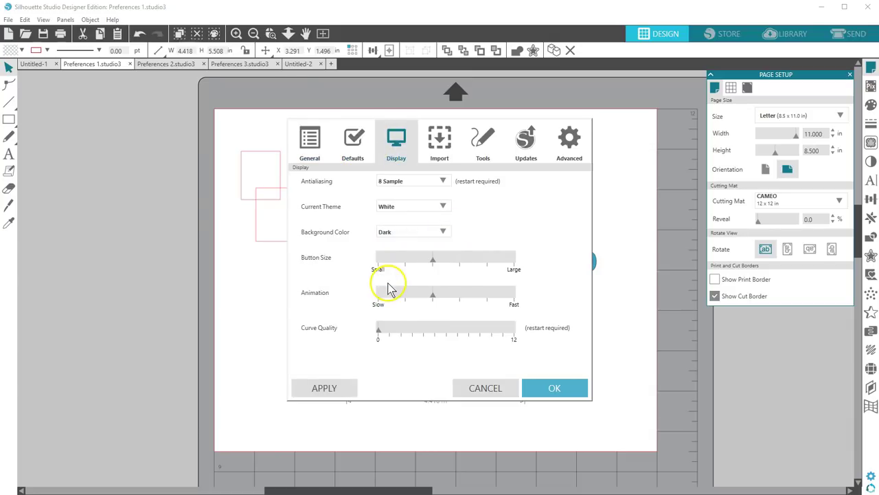
{"action": "left_click", "coordinate": [340, 387]}
{"action": "left_click", "coordinate": [443, 231]}
{"action": "left_click", "coordinate": [388, 269]}
{"action": "left_click", "coordinate": [333, 388]}
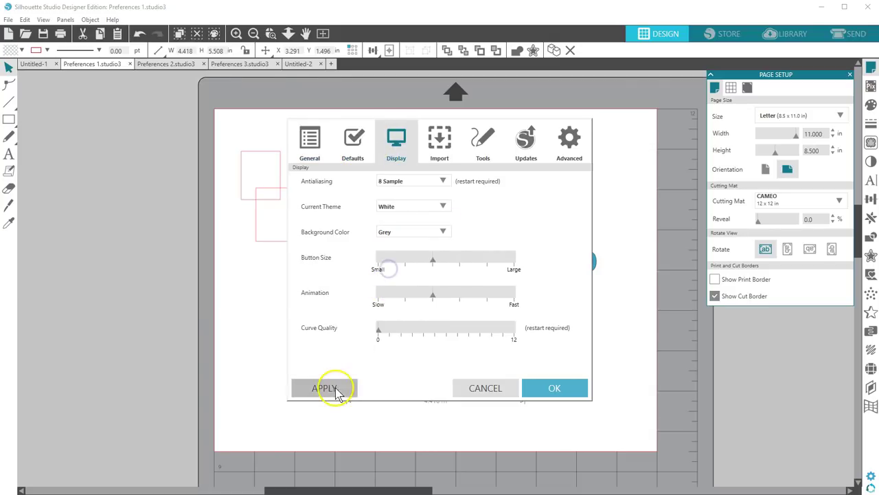
{"action": "left_click", "coordinate": [443, 231]}
{"action": "left_click", "coordinate": [392, 245]}
{"action": "left_click", "coordinate": [533, 389]}
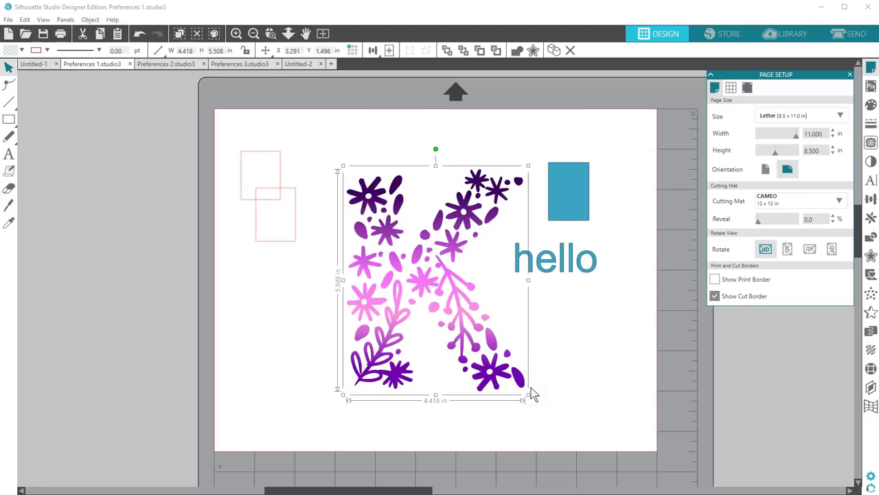
- Set Button Size to Large in Display preferences and apply it
{"action": "key", "text": "ctrl+k"}
{"action": "left_click", "coordinate": [388, 141]}
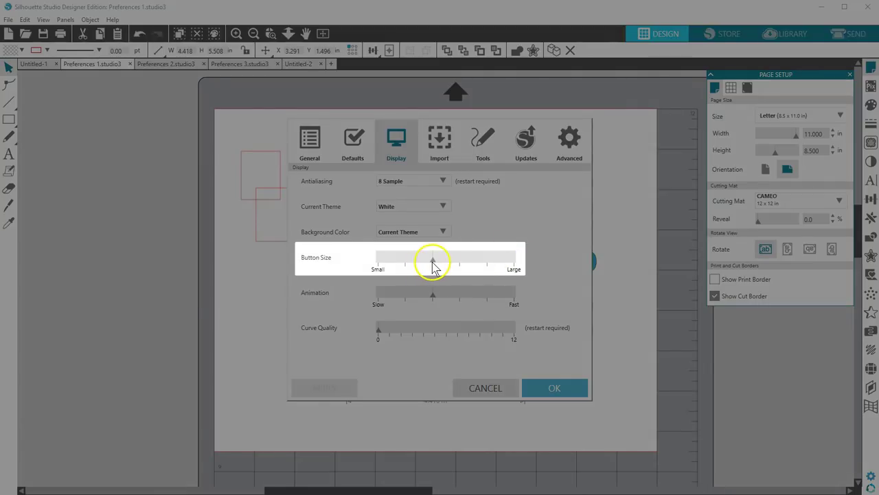
{"action": "left_click_drag", "start_coordinate": [432, 260], "coordinate": [508, 268]}
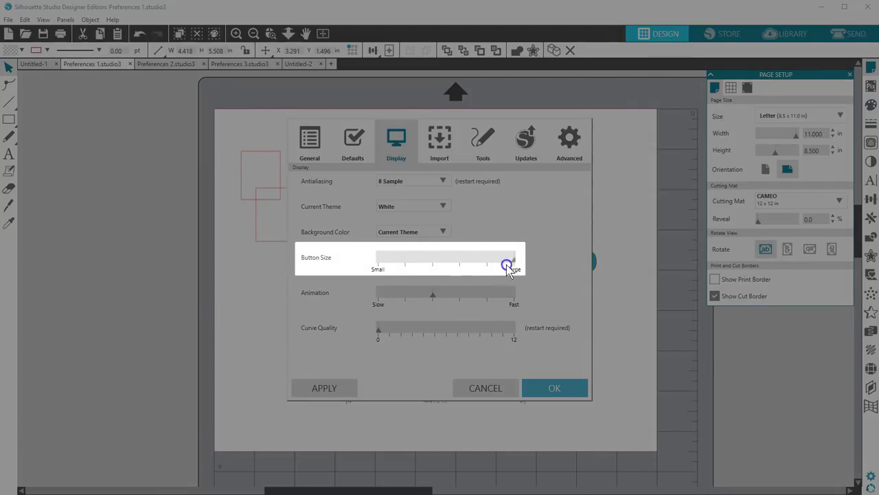
{"action": "left_click", "coordinate": [344, 388]}
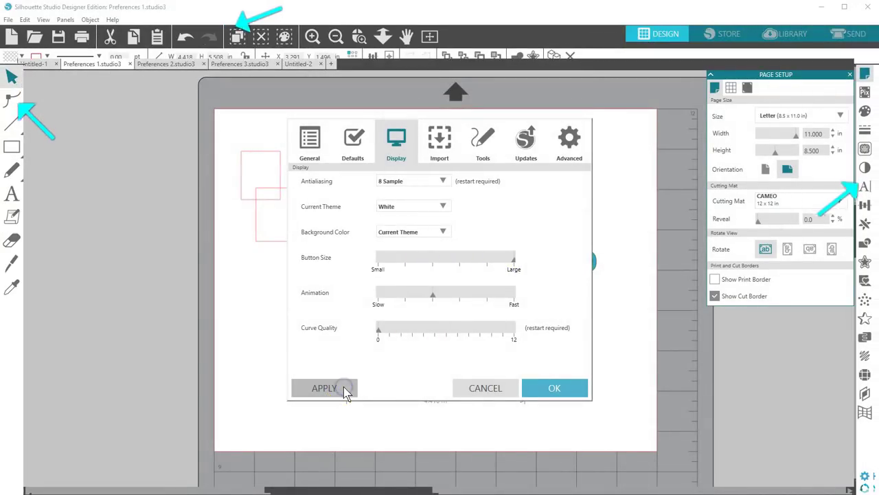
{"action": "left_click", "coordinate": [553, 390]}
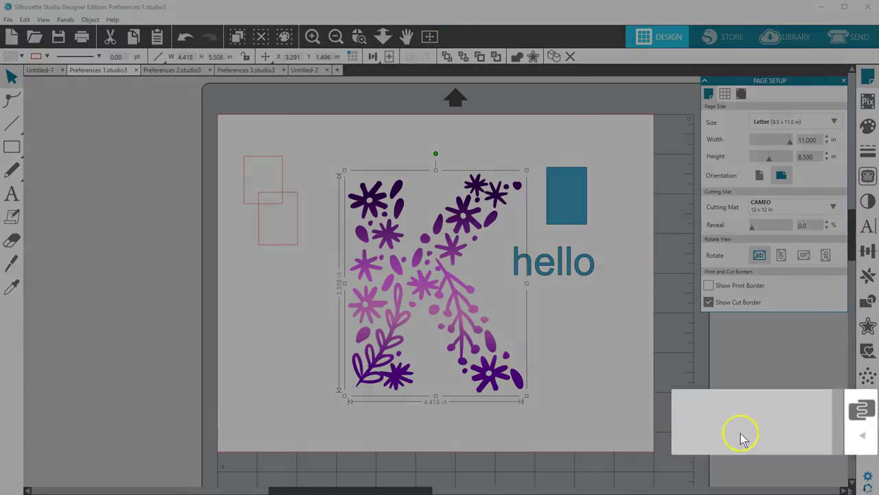
- Return Button Size to the middle setting and apply it
{"action": "mouse_move", "coordinate": [862, 439]}
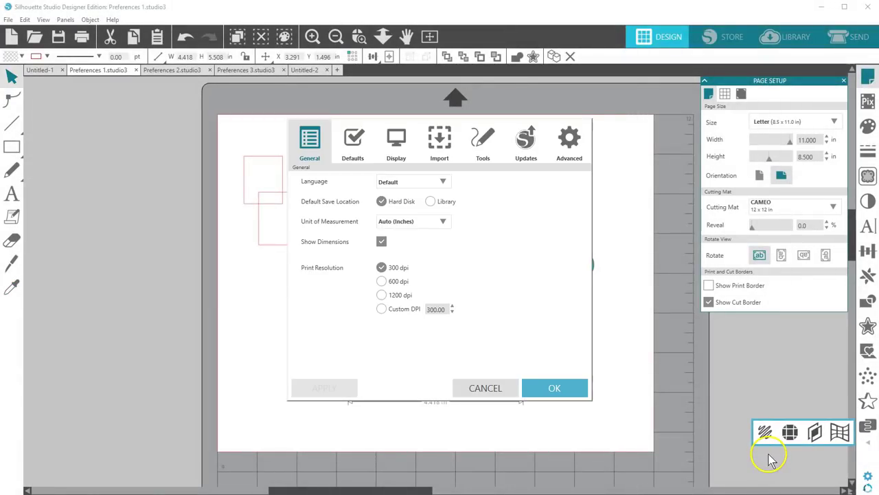
{"action": "left_click", "coordinate": [397, 144]}
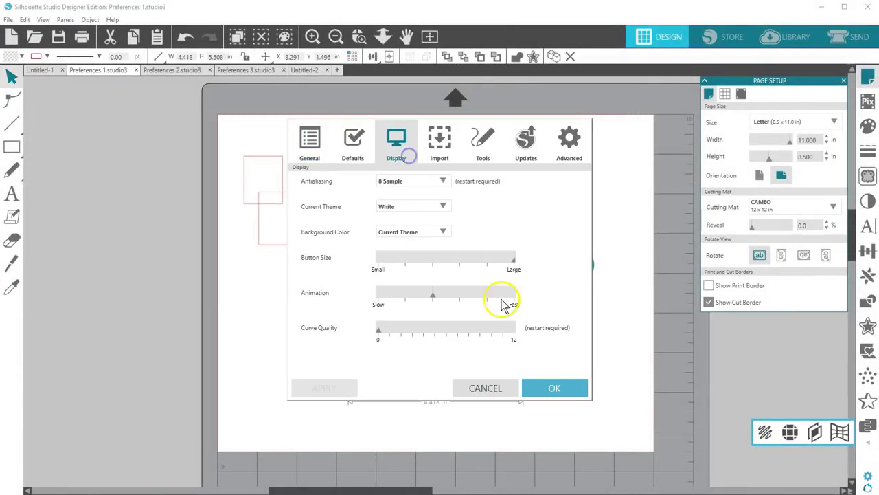
{"action": "left_click_drag", "start_coordinate": [492, 263], "coordinate": [388, 265]}
{"action": "left_click", "coordinate": [324, 386]}
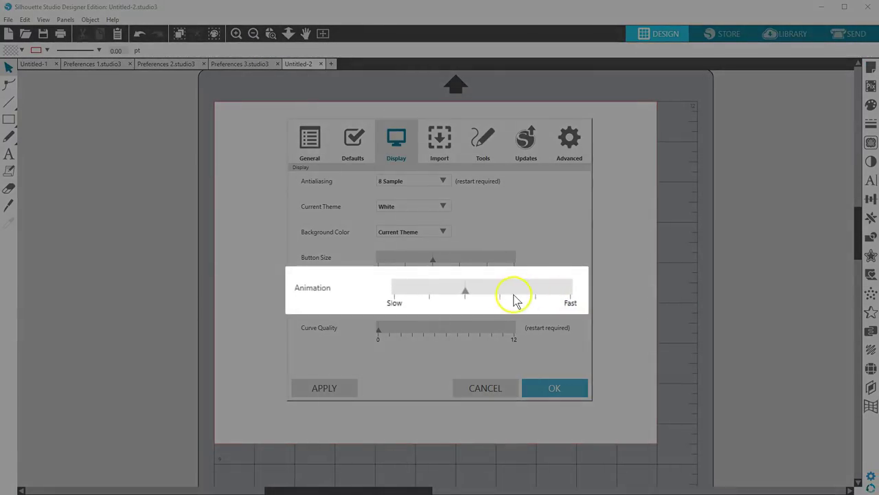
- Set Animation to Slow, fill the page with the blue rectangle, then undo
{"action": "left_click_drag", "start_coordinate": [465, 292], "coordinate": [399, 297]}
{"action": "left_click", "coordinate": [539, 387]}
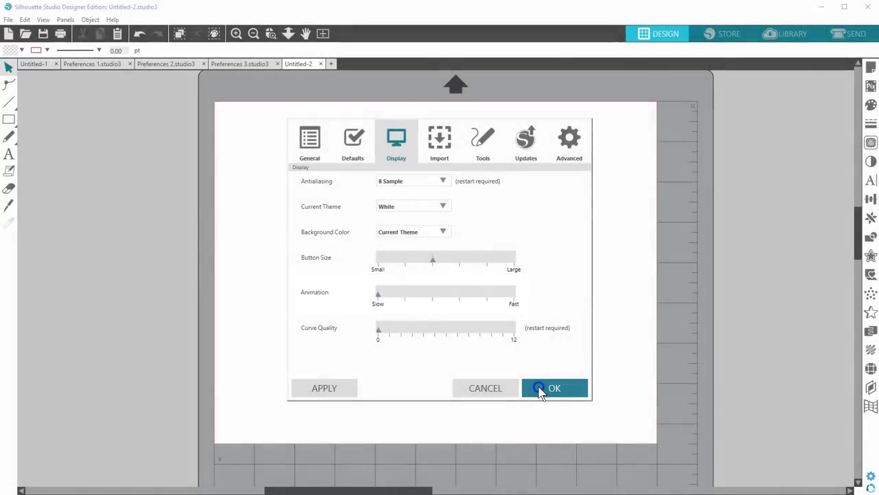
{"action": "left_click", "coordinate": [431, 254]}
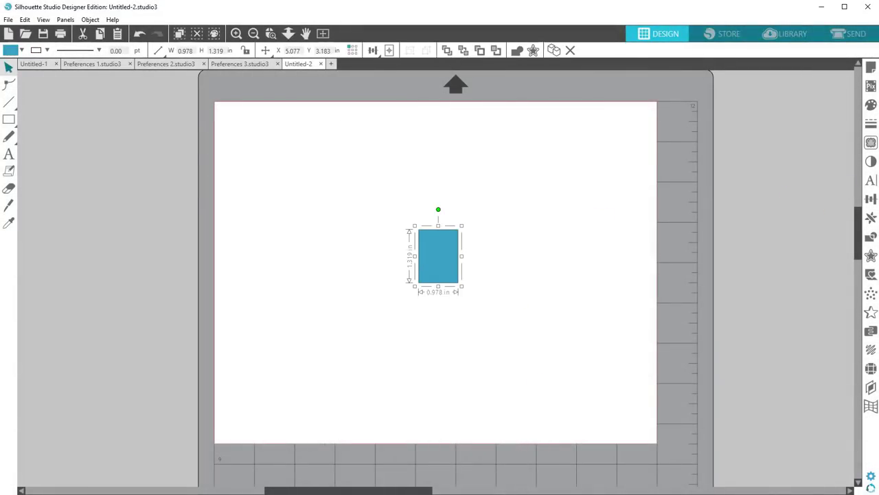
{"action": "left_click", "coordinate": [870, 217]}
{"action": "left_click", "coordinate": [780, 154]}
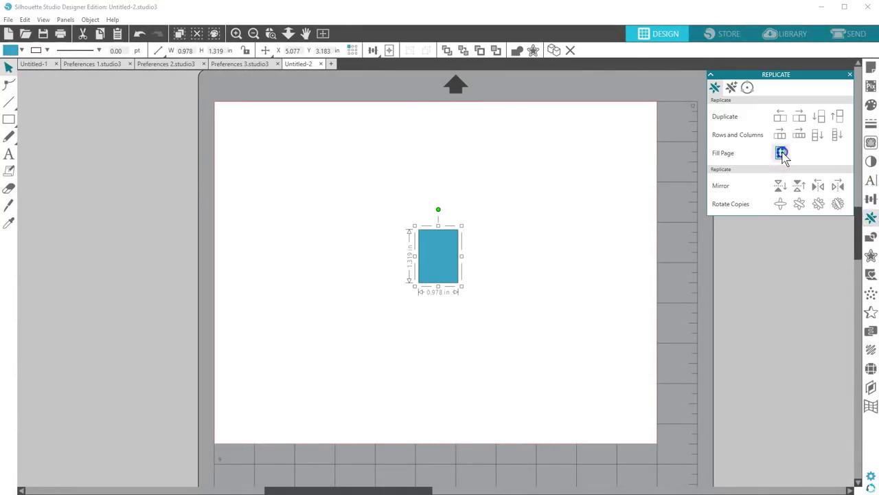
{"action": "left_click", "coordinate": [139, 33]}
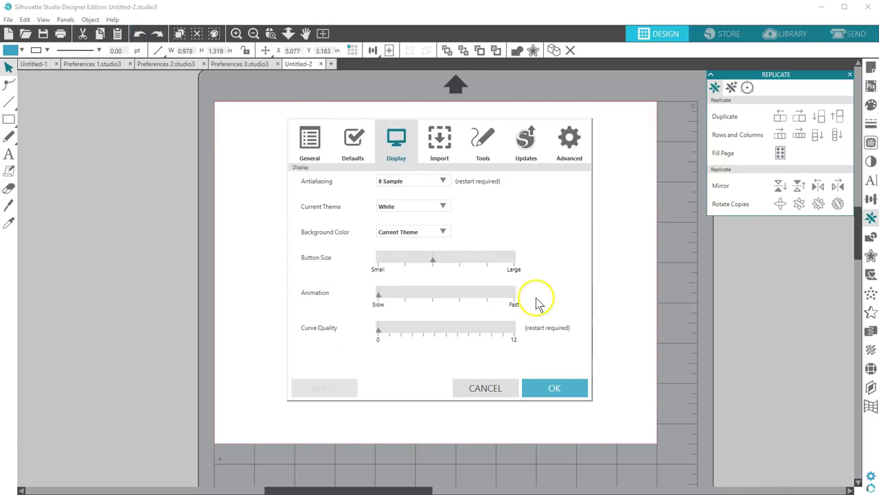
- Repeat Fill Page at Fast animation, undo, then return Animation to the middle
{"action": "mouse_move", "coordinate": [515, 297]}
{"action": "left_mouse_down"}
{"action": "mouse_move", "coordinate": [381, 302]}
{"action": "mouse_move", "coordinate": [514, 297]}
{"action": "left_mouse_up"}
{"action": "left_click", "coordinate": [548, 390]}
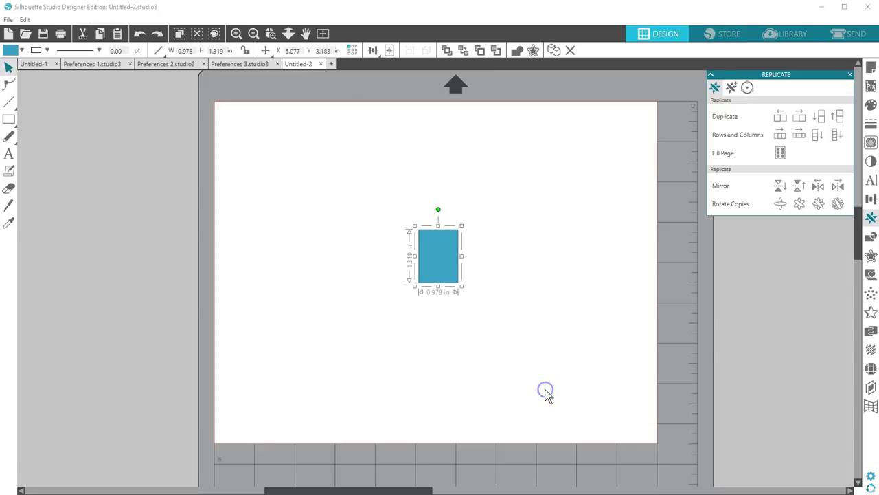
{"action": "left_click", "coordinate": [781, 152]}
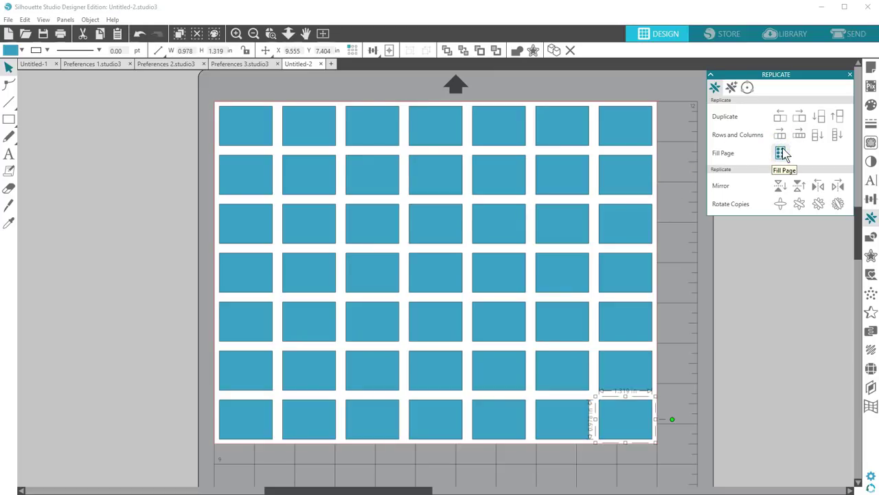
{"action": "left_click", "coordinate": [139, 33]}
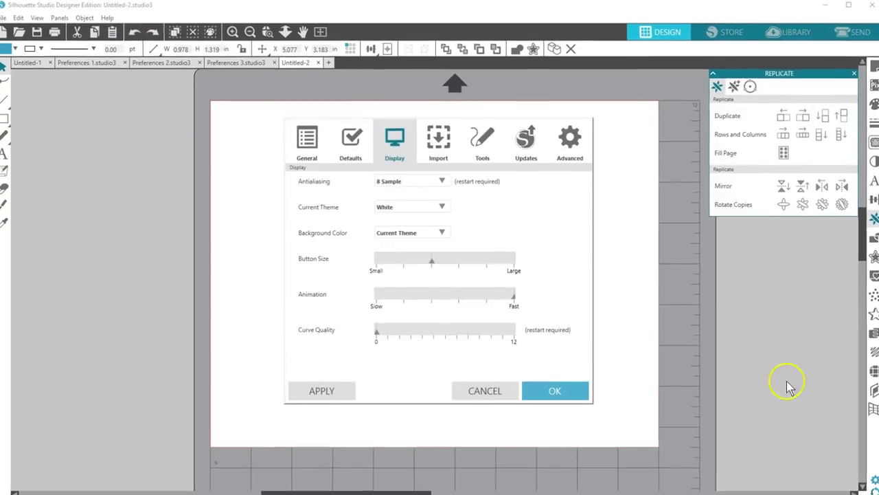
{"action": "left_click_drag", "start_coordinate": [515, 302], "coordinate": [483, 303]}
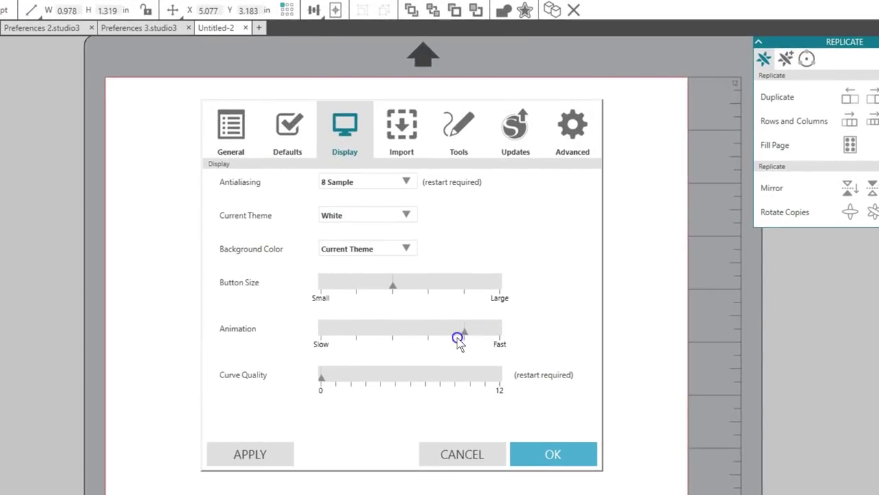
{"action": "left_click_drag", "start_coordinate": [458, 343], "coordinate": [394, 338]}
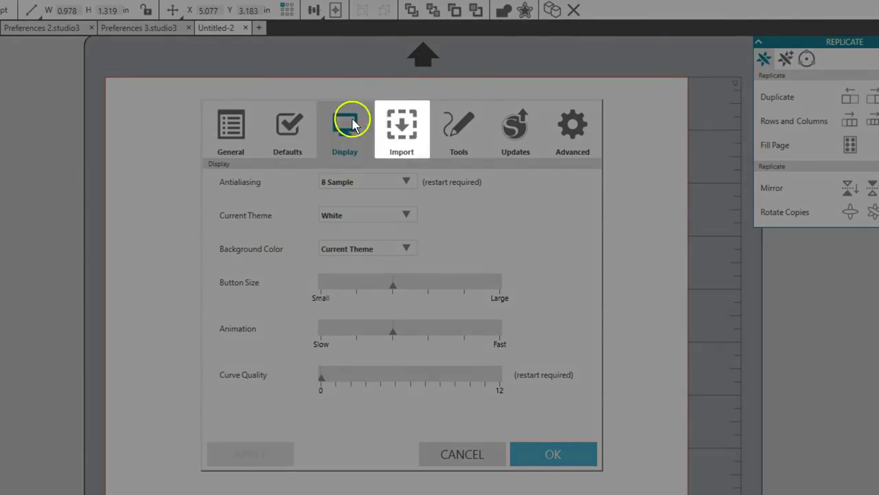
- In Import preferences, make GSD, DXF and SVG files open Centered and apply
{"action": "left_click", "coordinate": [401, 140]}
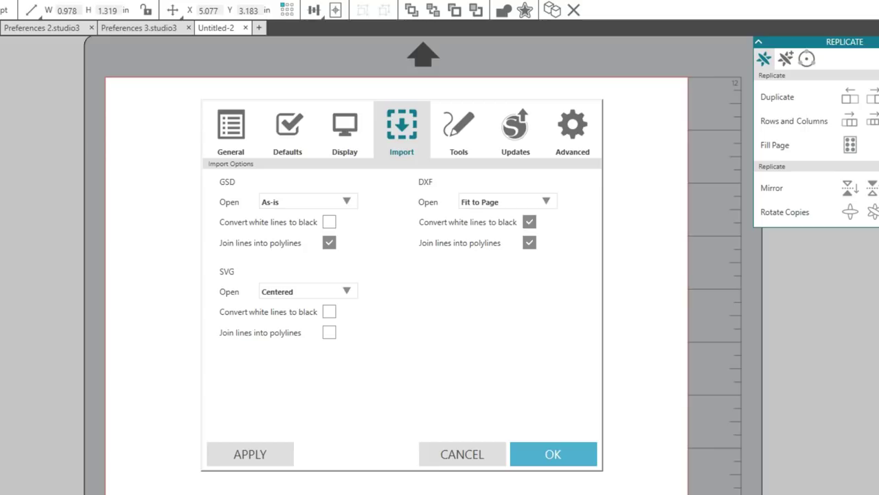
{"action": "left_click", "coordinate": [348, 291]}
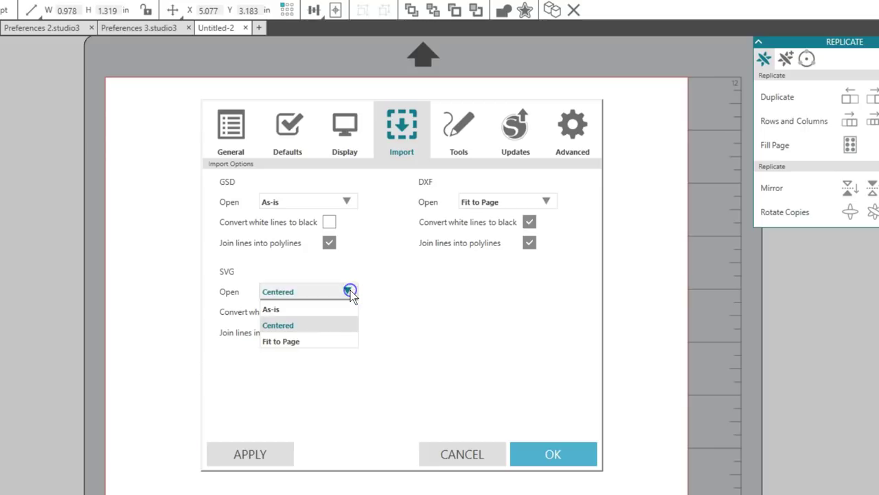
{"action": "left_click", "coordinate": [308, 332]}
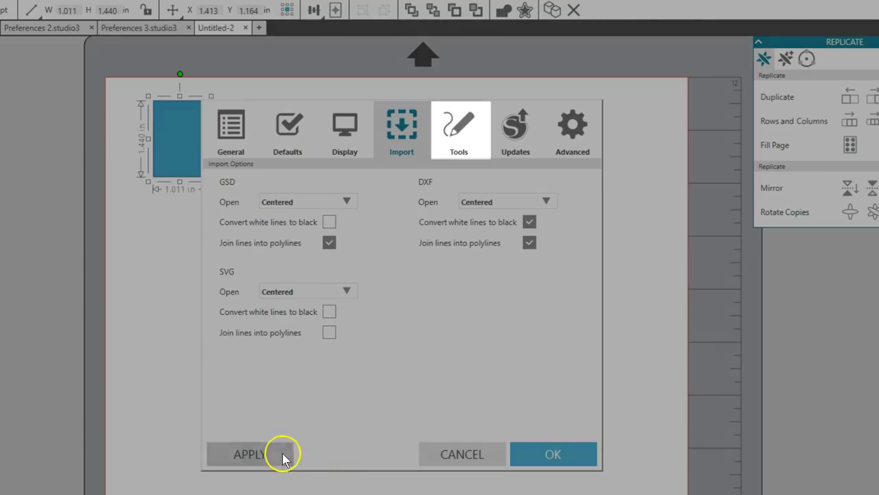
{"action": "left_click", "coordinate": [284, 454]}
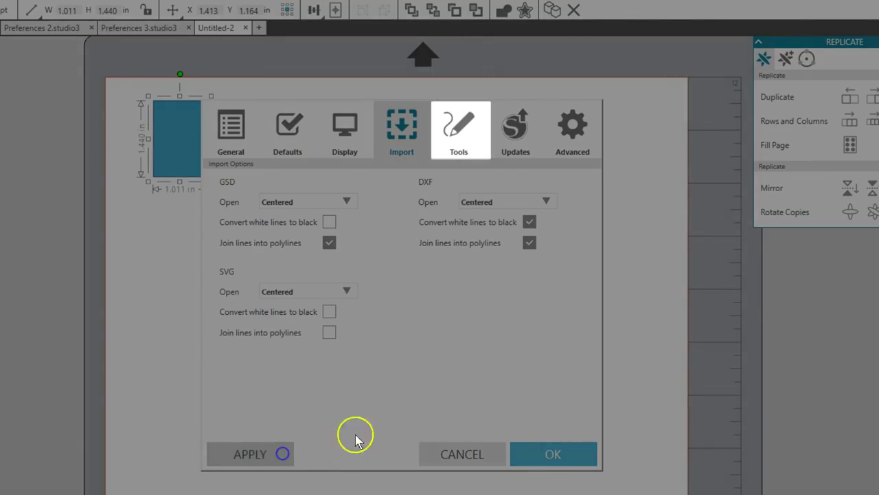
- Review the Tools page's Action After Tool Use options, then close Preferences with OK
{"action": "left_click", "coordinate": [452, 150]}
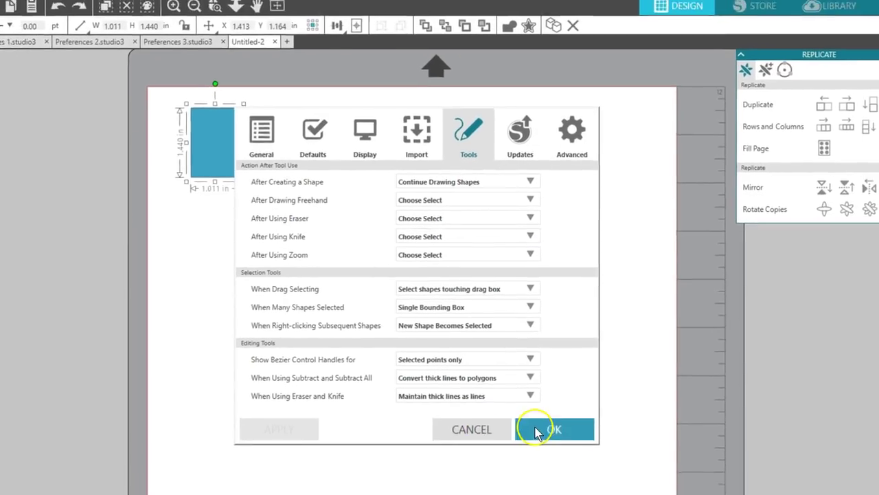
{"action": "left_click", "coordinate": [548, 454]}
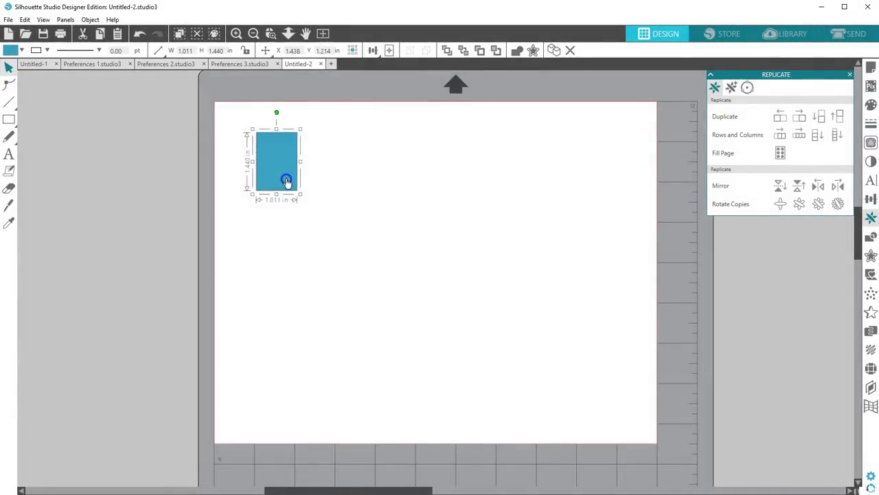
- Move the blue rectangle, reselect it and delete it, leaving the page empty
{"action": "left_click_drag", "start_coordinate": [274, 151], "coordinate": [317, 170]}
{"action": "left_click", "coordinate": [380, 181]}
{"action": "left_click", "coordinate": [320, 181]}
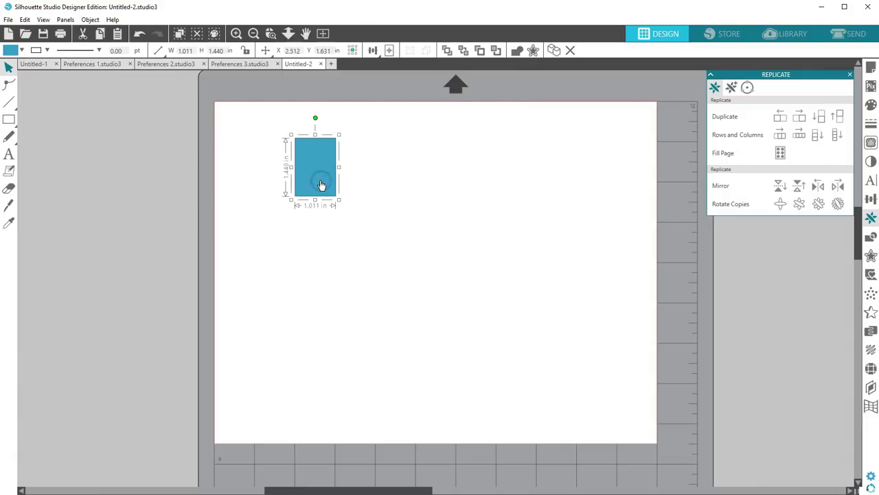
{"action": "key", "text": "Delete"}
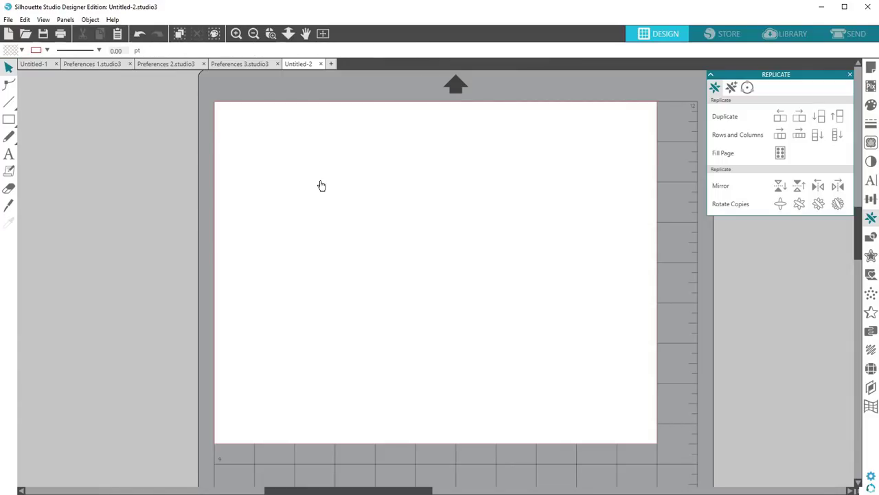
- Reopen Preferences with Ctrl+K, view the Tools page, and close it with OK
{"action": "key", "text": "ctrl+k"}
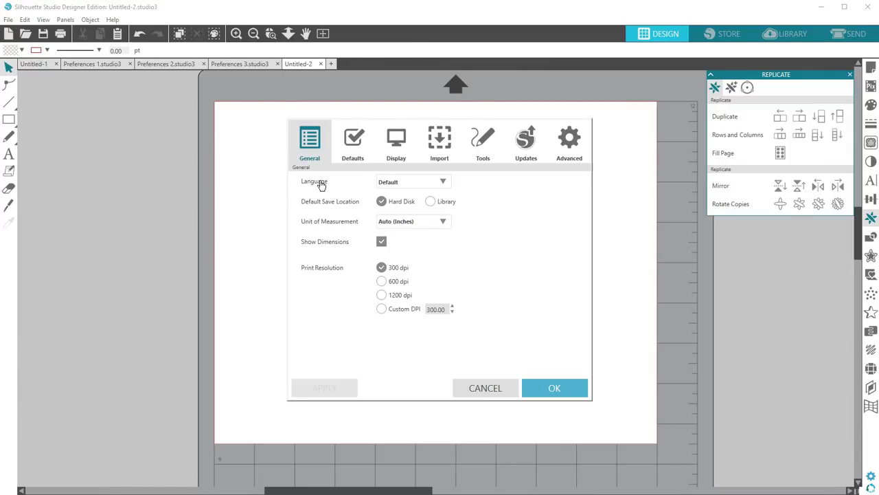
{"action": "left_click", "coordinate": [481, 156]}
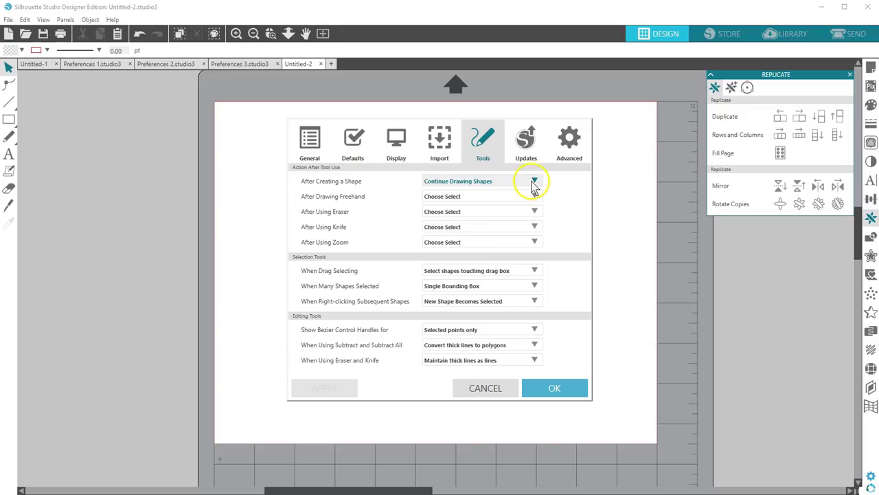
{"action": "left_click", "coordinate": [554, 386]}
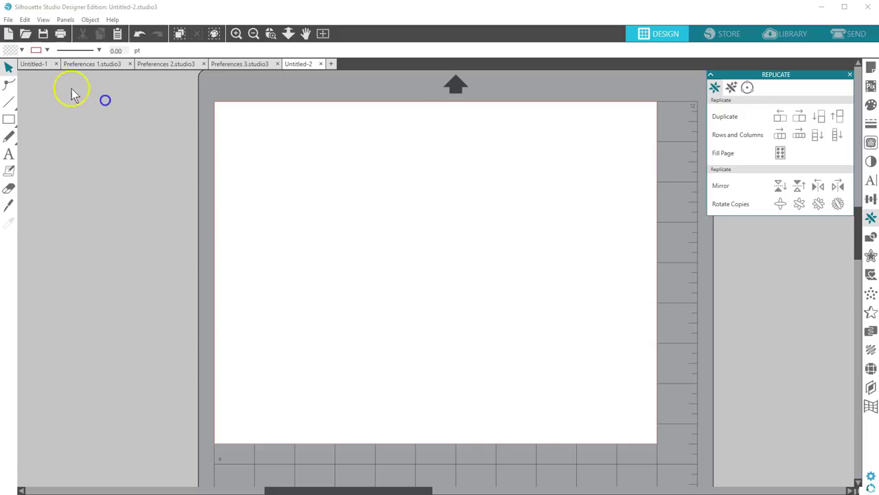
- Draw seven ellipses across the page with the Ellipse tool
{"action": "left_click", "coordinate": [14, 123]}
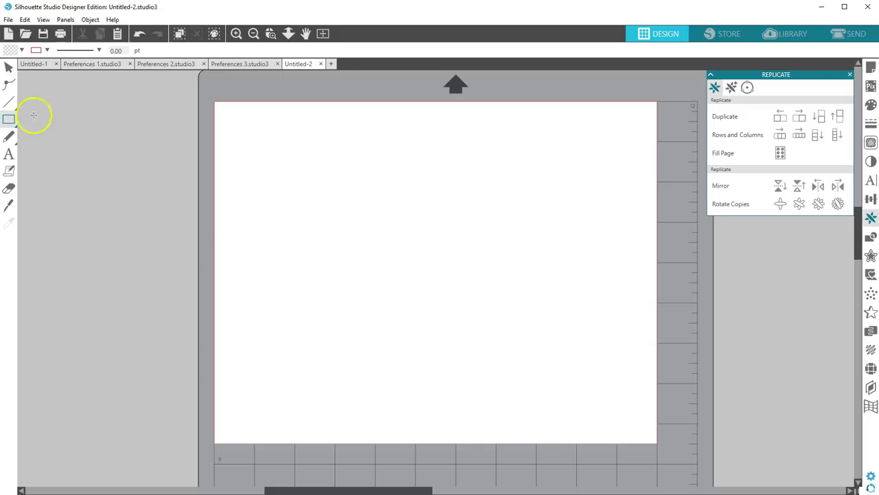
{"action": "left_click", "coordinate": [61, 120]}
{"action": "left_click_drag", "start_coordinate": [275, 135], "coordinate": [325, 197]}
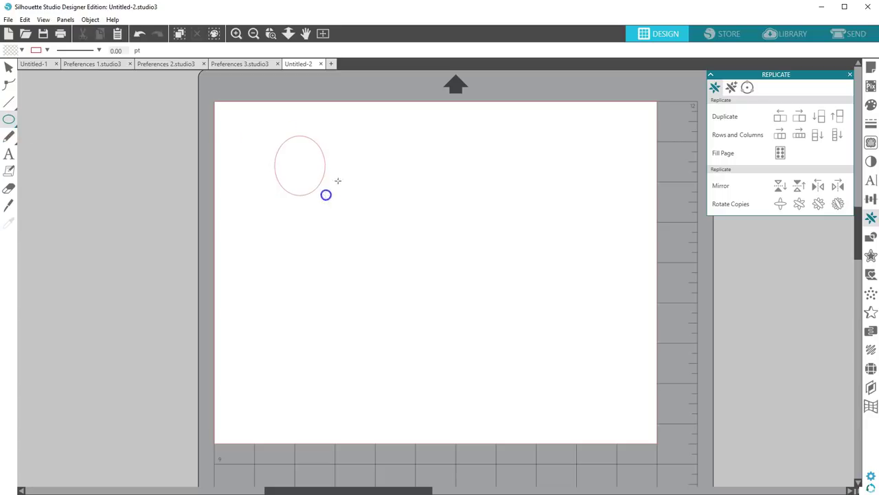
{"action": "left_click_drag", "start_coordinate": [350, 168], "coordinate": [406, 224]}
{"action": "left_click_drag", "start_coordinate": [446, 162], "coordinate": [494, 220]}
{"action": "left_click_drag", "start_coordinate": [540, 163], "coordinate": [589, 229]}
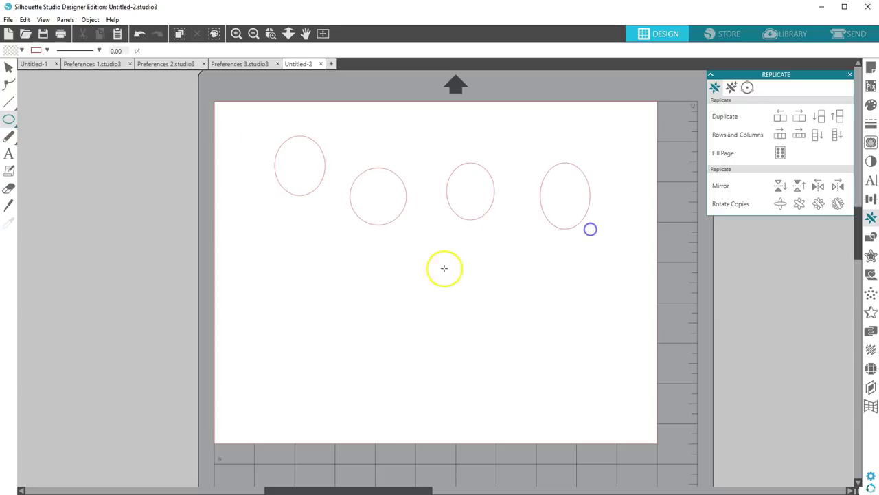
{"action": "left_click_drag", "start_coordinate": [431, 266], "coordinate": [531, 353]}
{"action": "left_click_drag", "start_coordinate": [283, 275], "coordinate": [319, 301]}
{"action": "left_click_drag", "start_coordinate": [357, 242], "coordinate": [392, 296]}
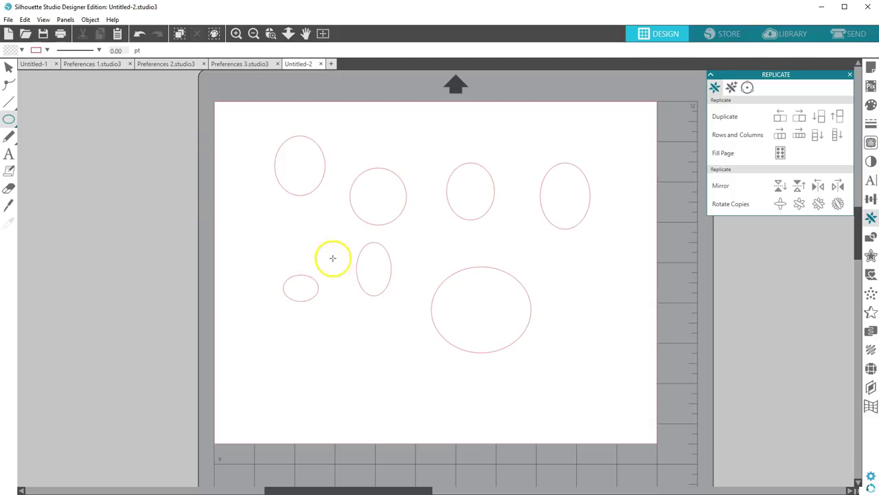
- Try setting After Creating a Shape to Choose Select in Tools preferences, then cancel
{"action": "left_click", "coordinate": [870, 475]}
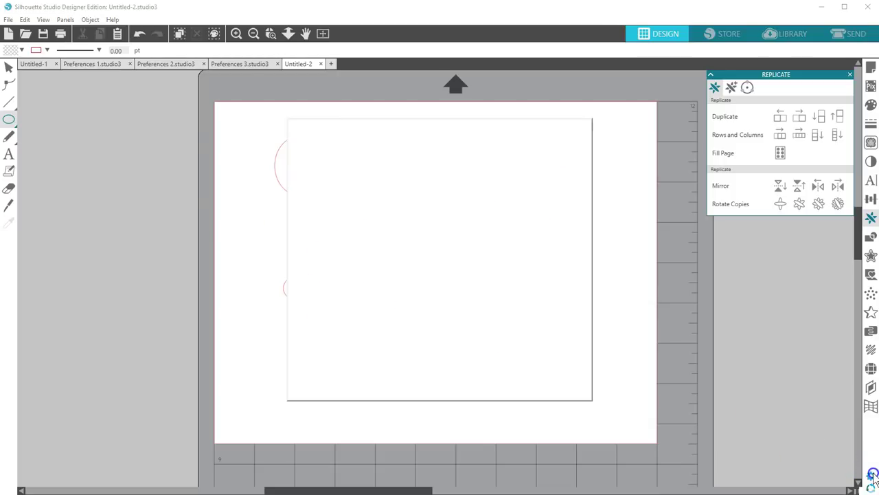
{"action": "left_click", "coordinate": [479, 157]}
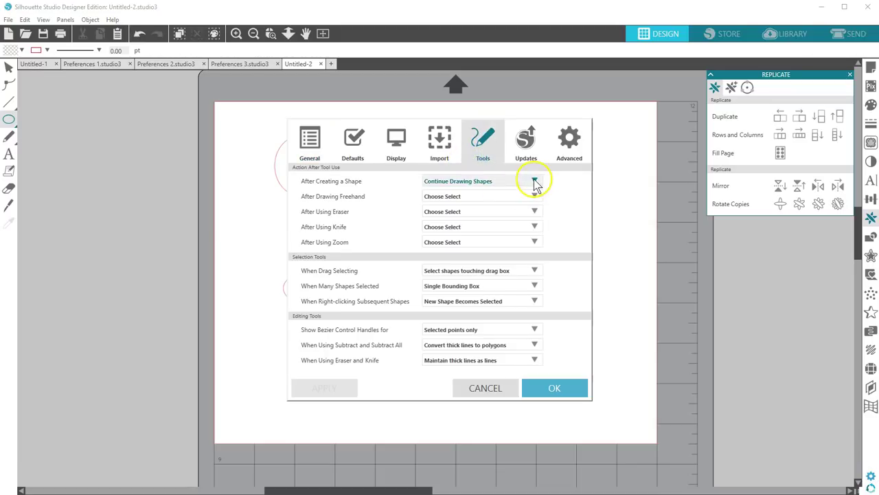
{"action": "left_click", "coordinate": [533, 181]}
{"action": "left_click", "coordinate": [457, 194]}
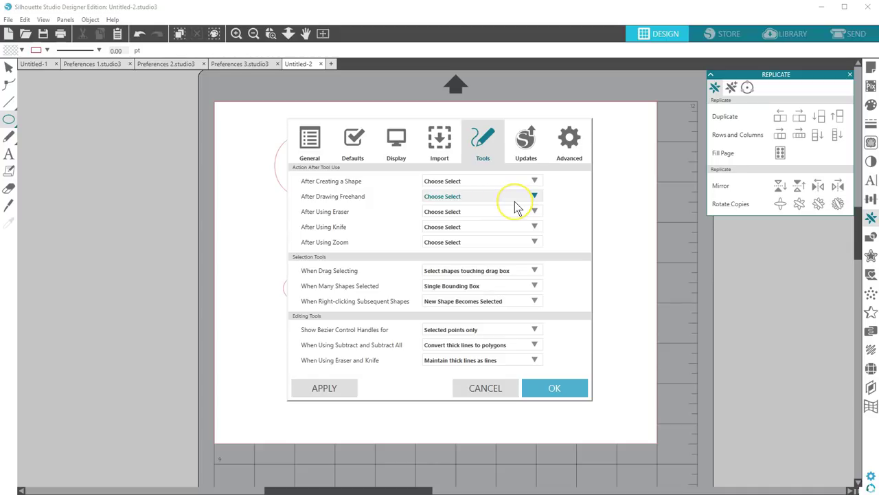
{"action": "left_click", "coordinate": [501, 387]}
- Draw two more ellipses, switch to the Select tool, and reopen Preferences
{"action": "left_click_drag", "start_coordinate": [404, 138], "coordinate": [430, 173]}
{"action": "left_click_drag", "start_coordinate": [471, 136], "coordinate": [513, 176]}
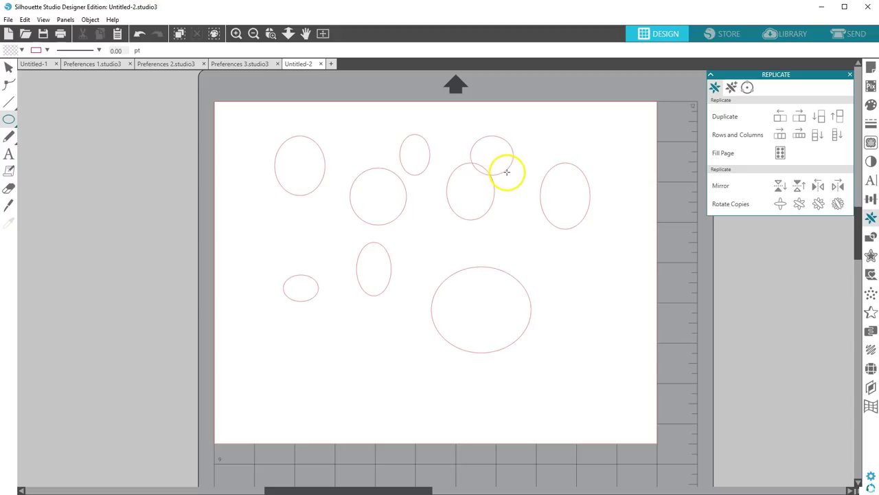
{"action": "key", "text": "v"}
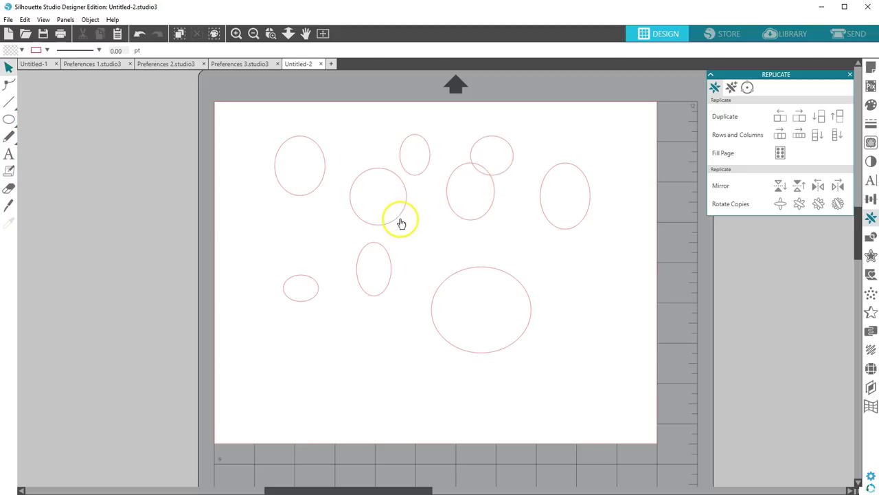
{"action": "key", "text": "ctrl+k"}
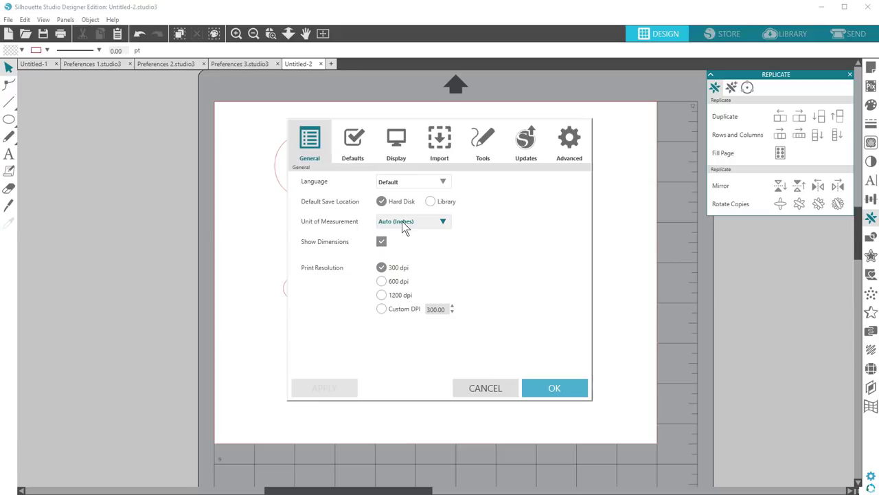
- Keep When Drag Selecting on 'Select shapes touching drag box' in Tools preferences
{"action": "left_click", "coordinate": [483, 141]}
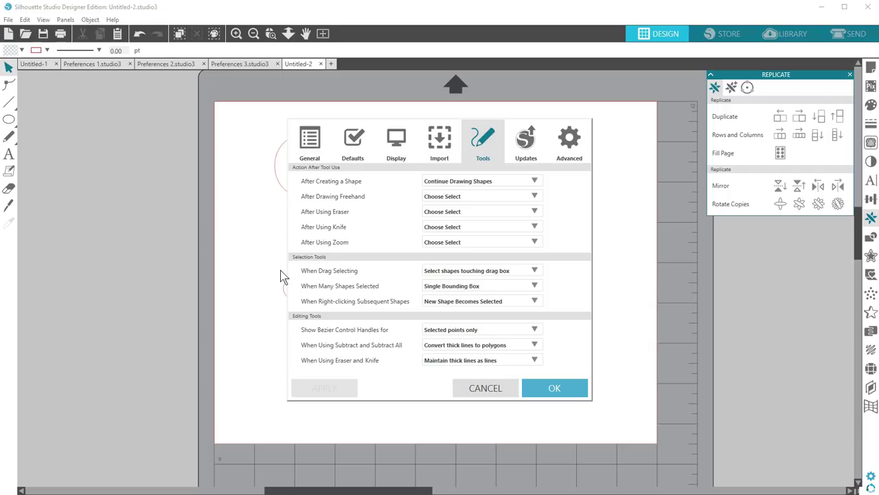
{"action": "left_click", "coordinate": [539, 271]}
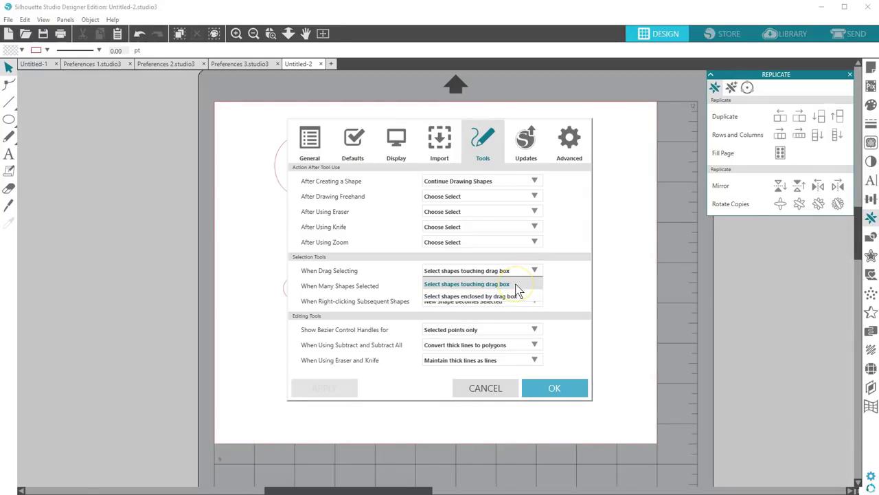
{"action": "left_click", "coordinate": [515, 284]}
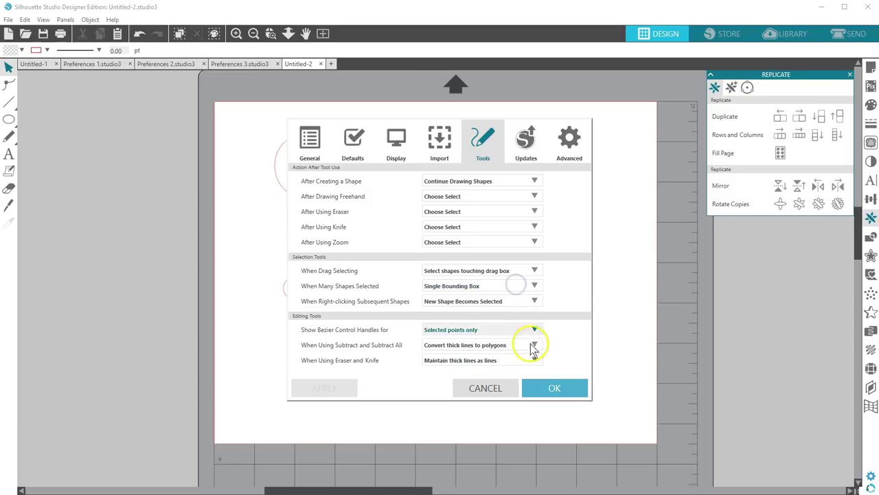
- Close Preferences, switch to Preferences 2.studio3, and select four flowers
{"action": "left_click", "coordinate": [553, 388]}
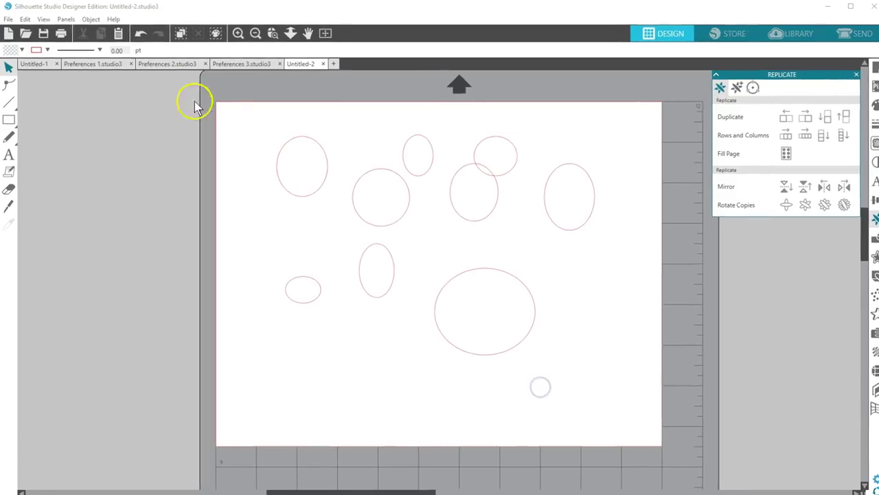
{"action": "left_click", "coordinate": [154, 65]}
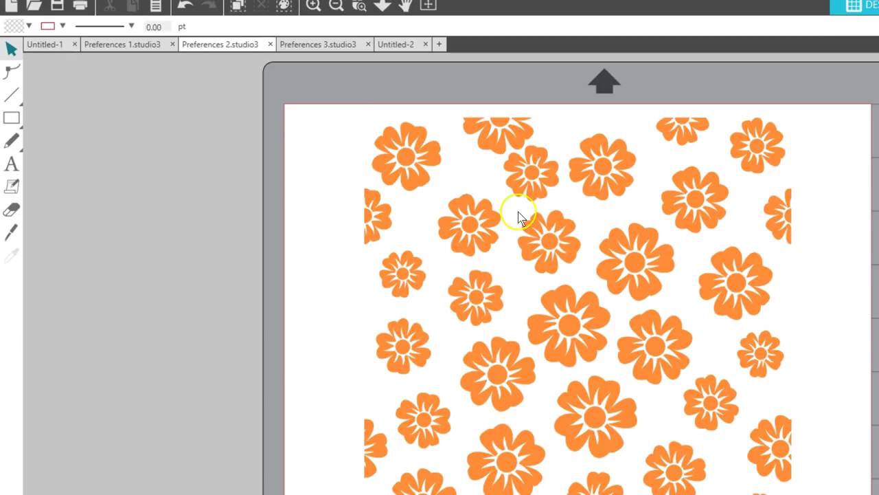
{"action": "left_click", "coordinate": [555, 251]}
{"action": "left_click", "coordinate": [648, 334], "text": "shift"}
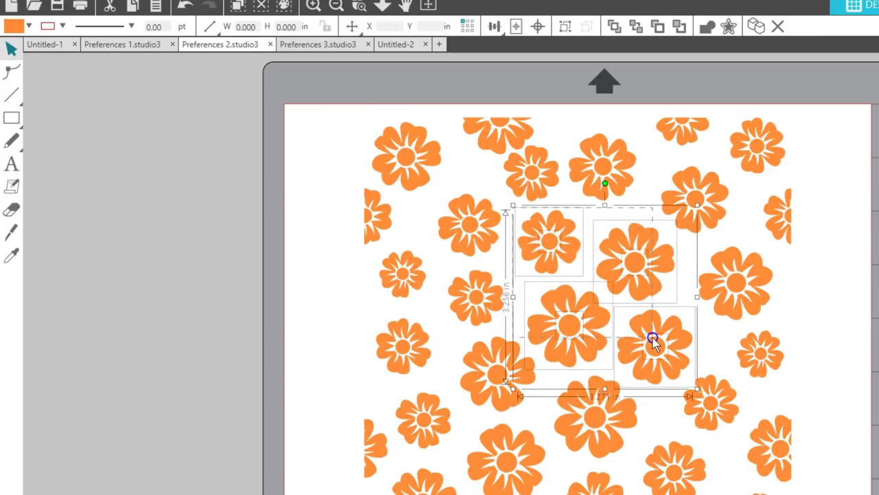
- Fill the four selected flowers pink, then undo to restore orange
{"action": "left_click", "coordinate": [29, 26]}
{"action": "left_click", "coordinate": [177, 101]}
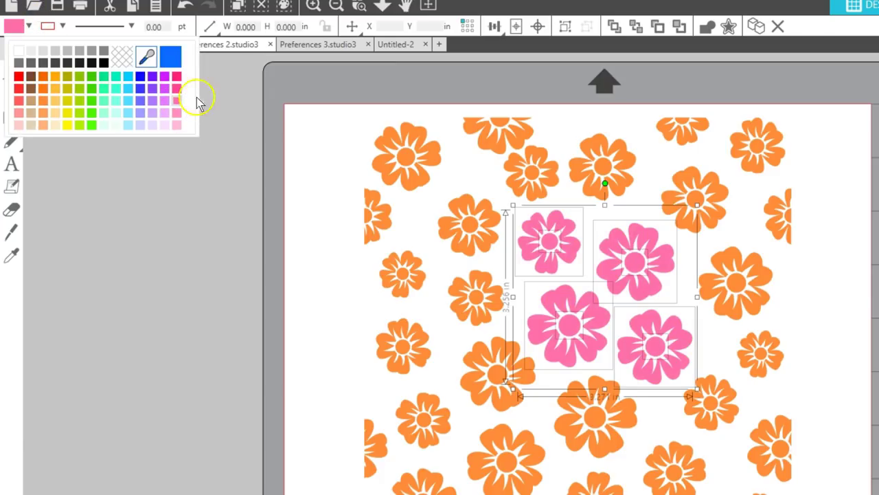
{"action": "left_click", "coordinate": [182, 7]}
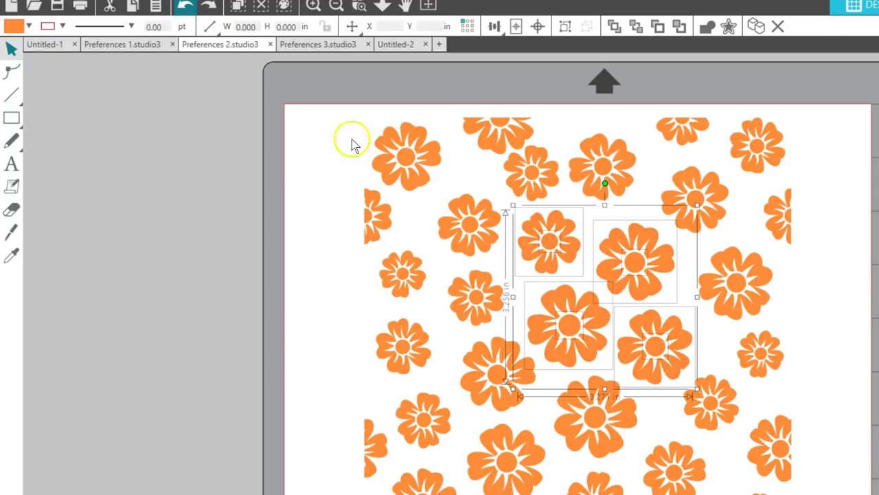
- Set When Drag Selecting to 'Select shapes enclosed by drag box' and confirm
{"action": "left_click", "coordinate": [637, 145]}
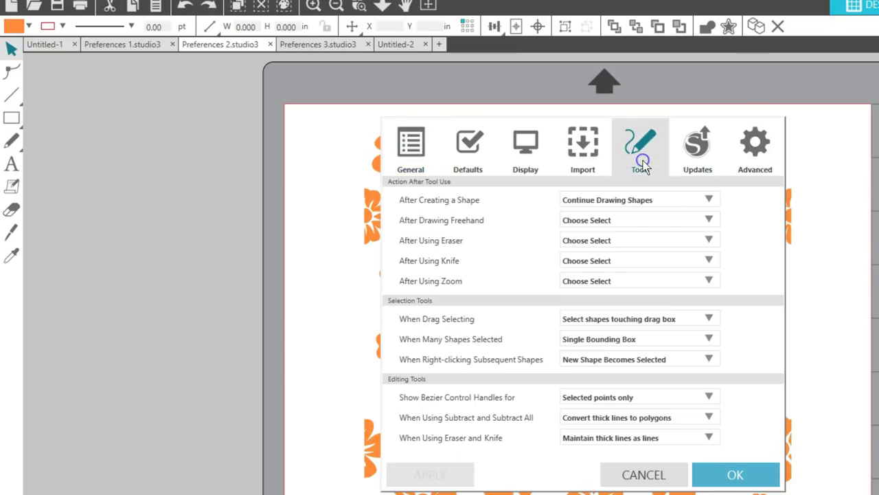
{"action": "left_click", "coordinate": [709, 319]}
{"action": "left_click", "coordinate": [633, 352]}
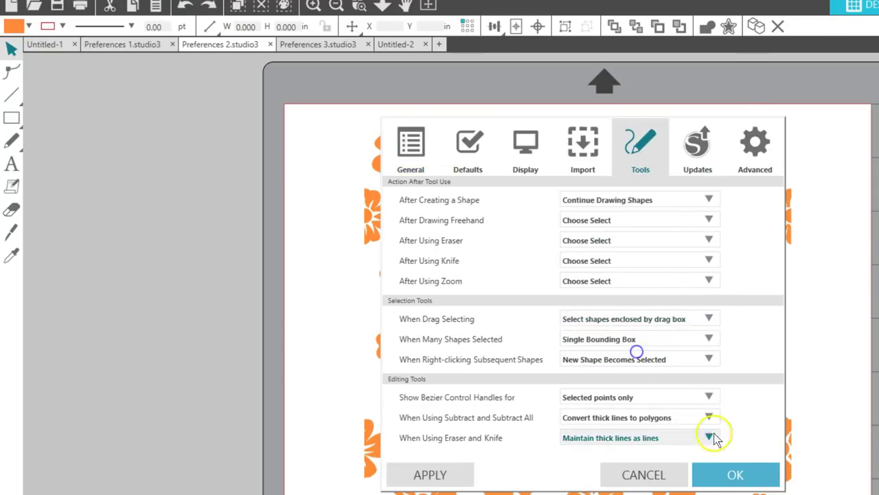
{"action": "left_click", "coordinate": [728, 476]}
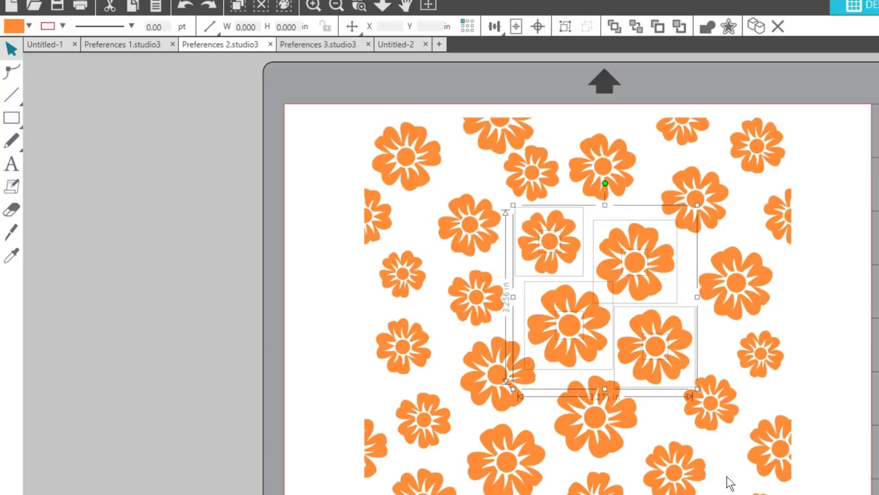
- Drag-select around four middle flowers and fill their enclosed centres pink
{"action": "left_click", "coordinate": [549, 198]}
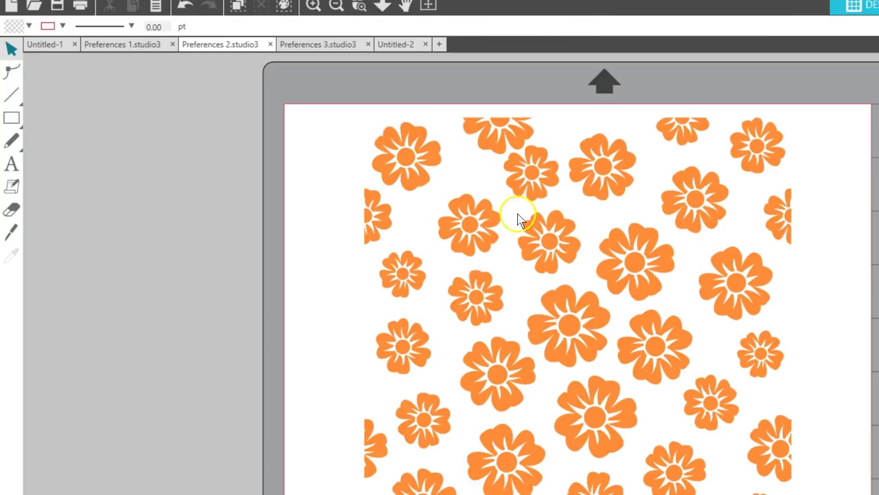
{"action": "left_click_drag", "start_coordinate": [513, 228], "coordinate": [668, 362]}
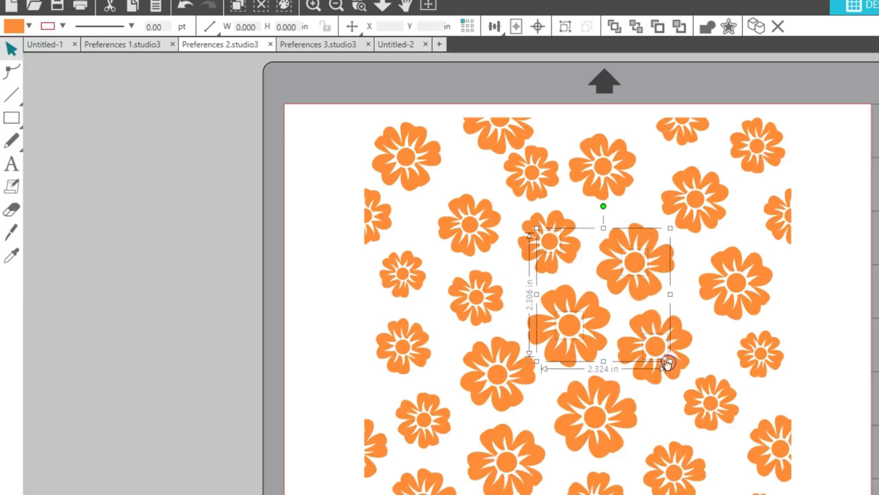
{"action": "left_click", "coordinate": [28, 26]}
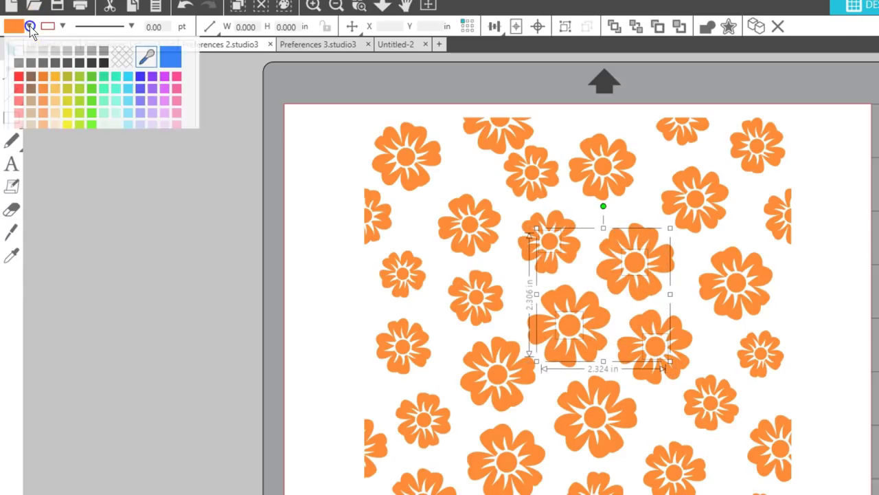
{"action": "left_click", "coordinate": [179, 102]}
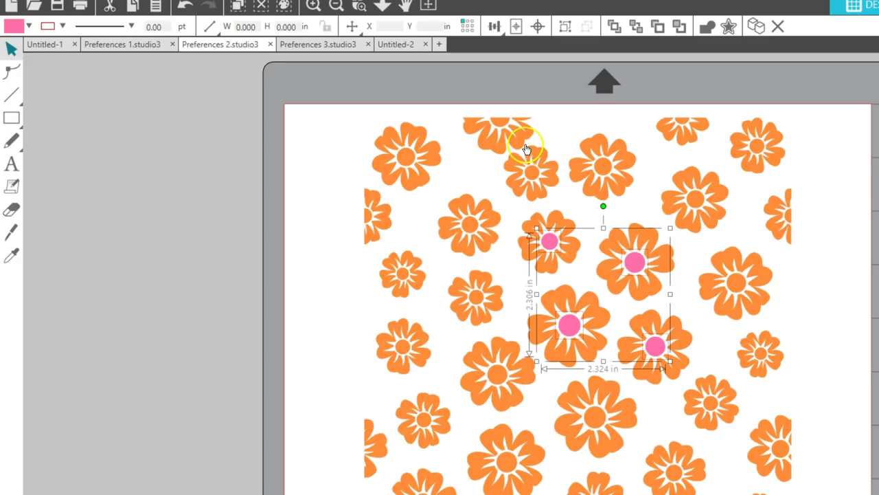
- Restore When Drag Selecting to 'Select shapes touching drag box', then select all flowers
{"action": "left_click", "coordinate": [820, 268]}
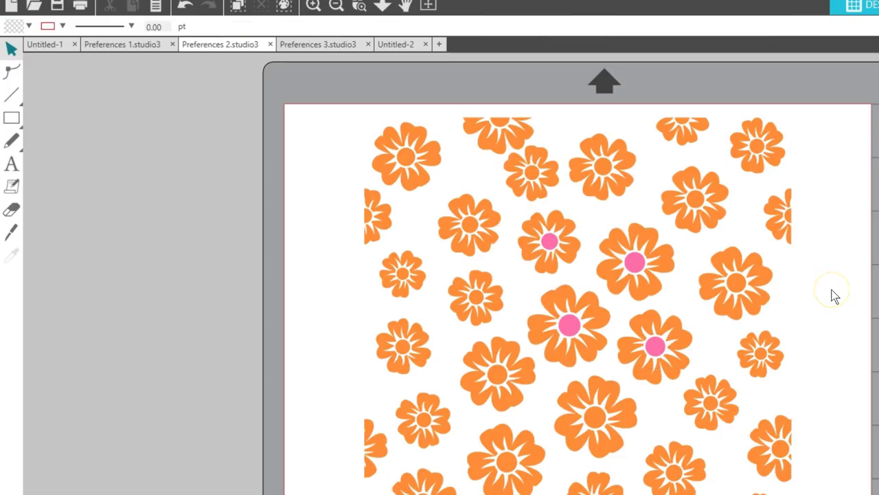
{"action": "left_click", "coordinate": [838, 299]}
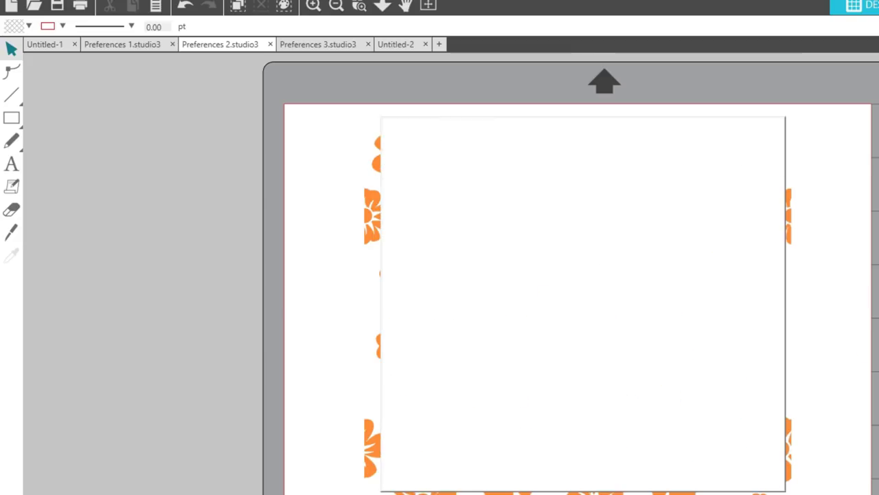
{"action": "left_click", "coordinate": [638, 149]}
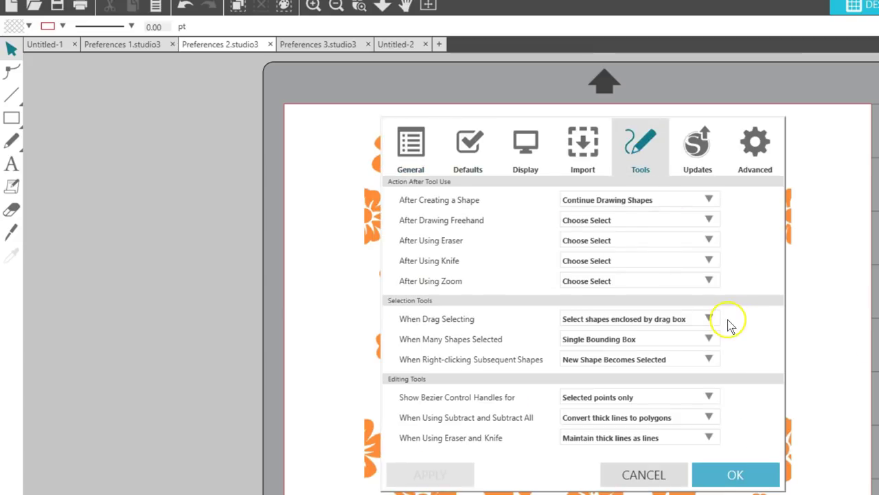
{"action": "left_click", "coordinate": [709, 319]}
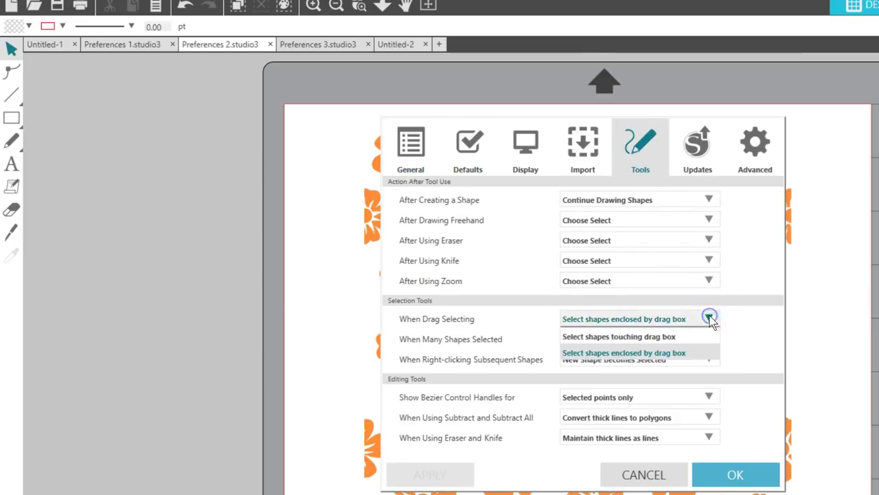
{"action": "left_click", "coordinate": [626, 337]}
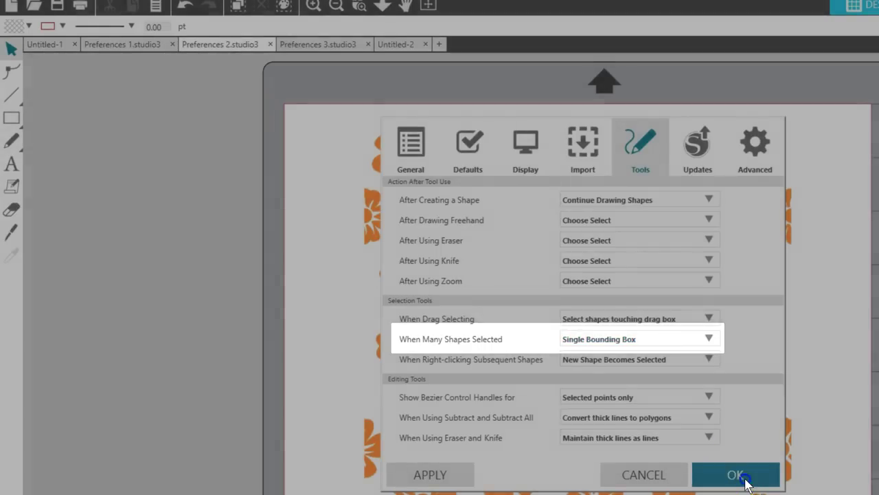
{"action": "left_click", "coordinate": [739, 474]}
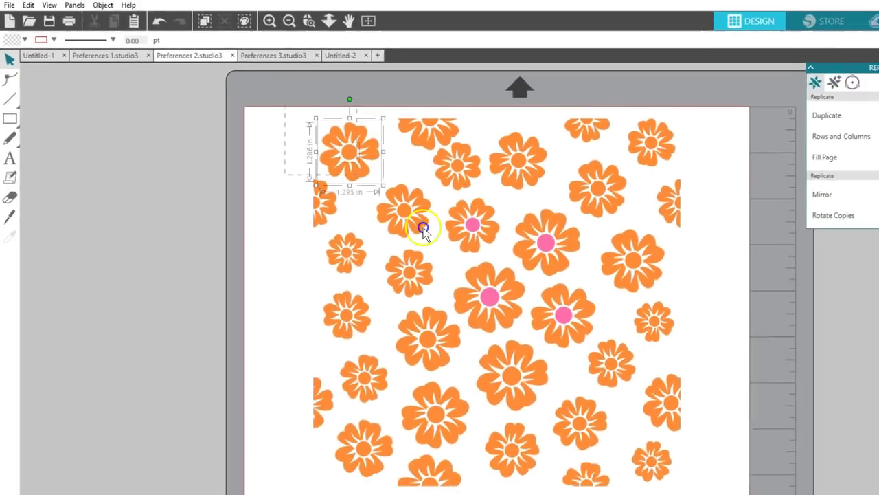
{"action": "key", "text": "ctrl+a"}
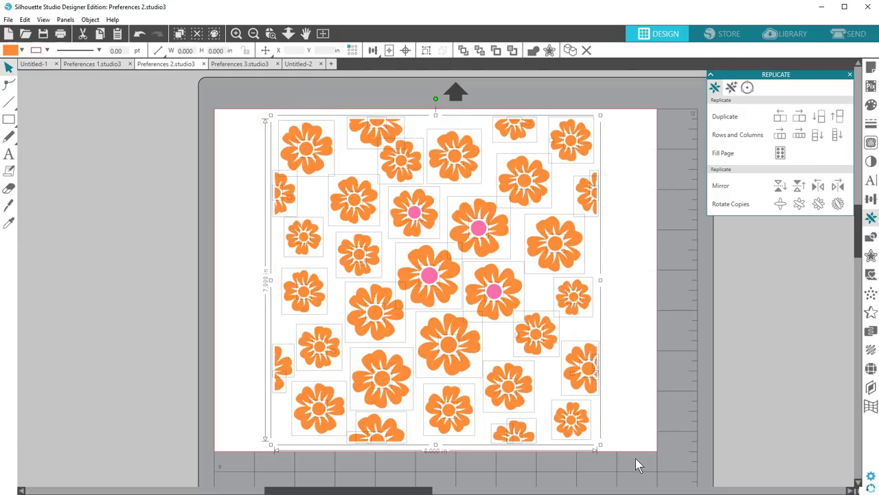
- Set When Many Shapes Selected to Multiple Bounding Boxes in Tools preferences and confirm
{"action": "left_click", "coordinate": [871, 475]}
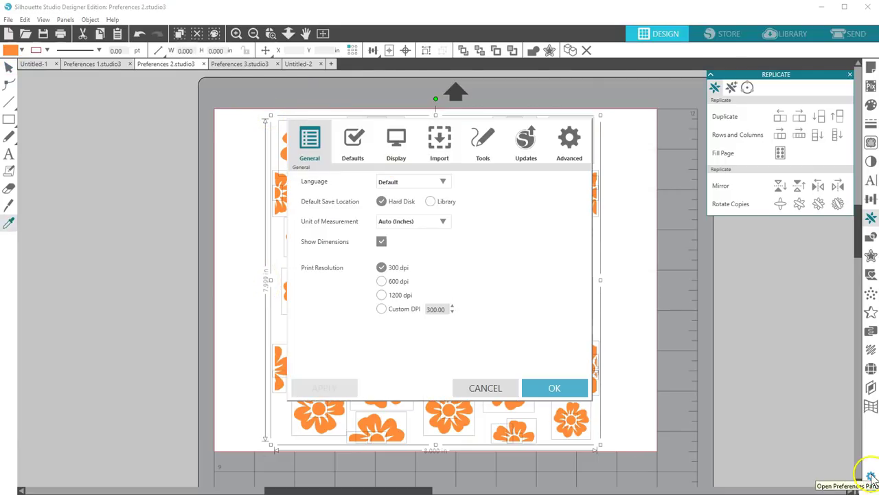
{"action": "left_click", "coordinate": [534, 285]}
{"action": "left_click", "coordinate": [481, 311]}
{"action": "left_click", "coordinate": [340, 392]}
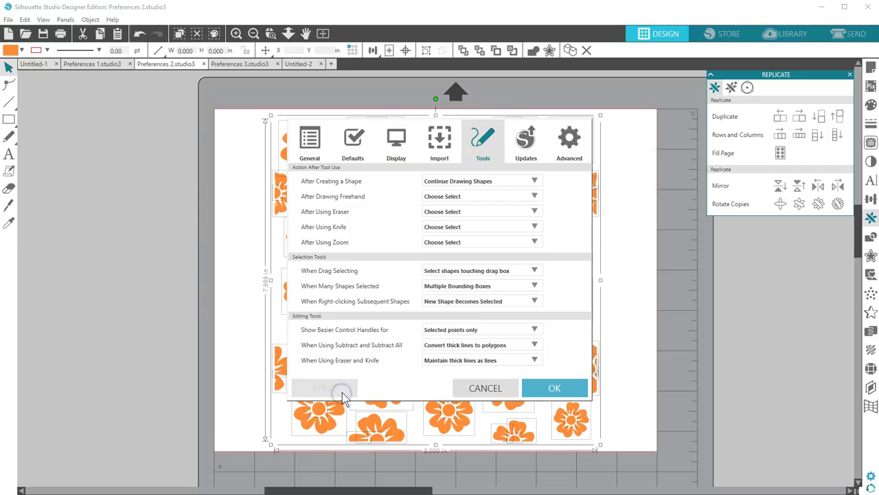
{"action": "left_click", "coordinate": [519, 386]}
- Marquee-select the flowers, then the eight arrows in Preferences 3.studio3, to see separate boxes
{"action": "left_click_drag", "start_coordinate": [255, 102], "coordinate": [613, 461]}
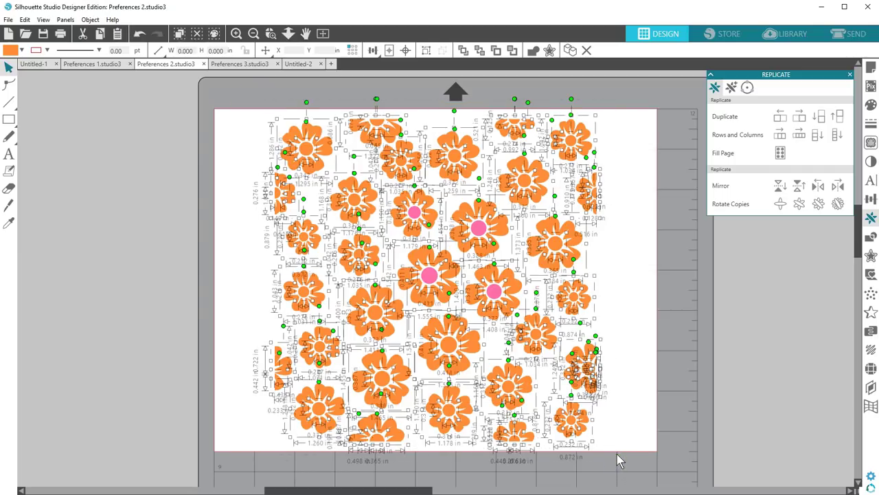
{"action": "left_click", "coordinate": [224, 63]}
{"action": "left_click_drag", "start_coordinate": [222, 147], "coordinate": [440, 453]}
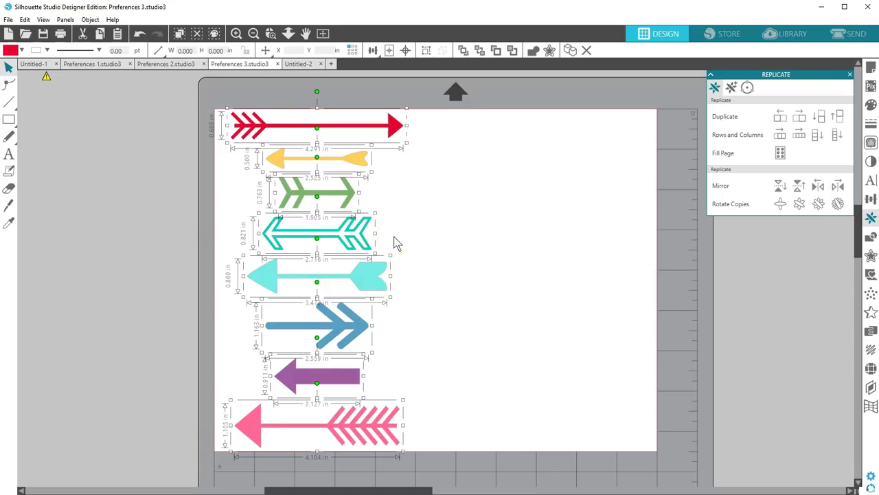
- In the Preferences 2 flowers, right-click several flowers in turn to test selection behaviour
{"action": "left_click", "coordinate": [158, 64]}
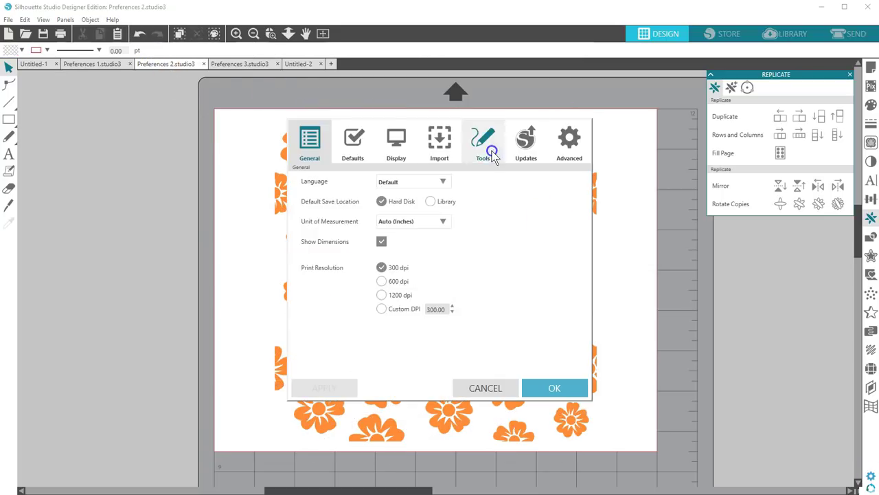
{"action": "left_click", "coordinate": [487, 142]}
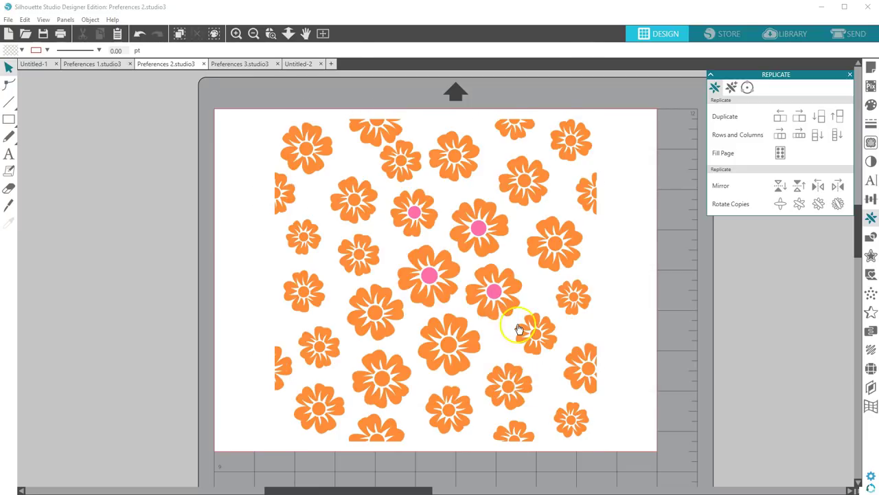
{"action": "left_click", "coordinate": [495, 295]}
{"action": "right_click", "coordinate": [495, 296]}
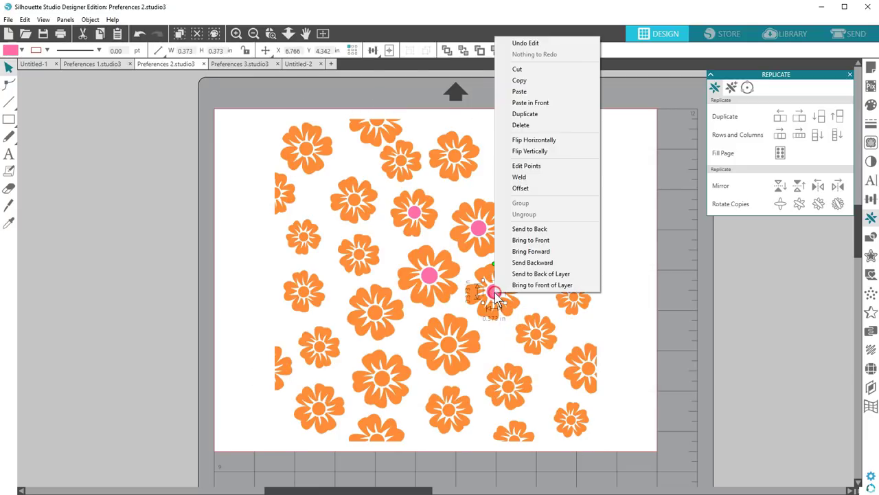
{"action": "right_click", "coordinate": [445, 274]}
{"action": "left_click", "coordinate": [457, 229]}
{"action": "right_click", "coordinate": [472, 172]}
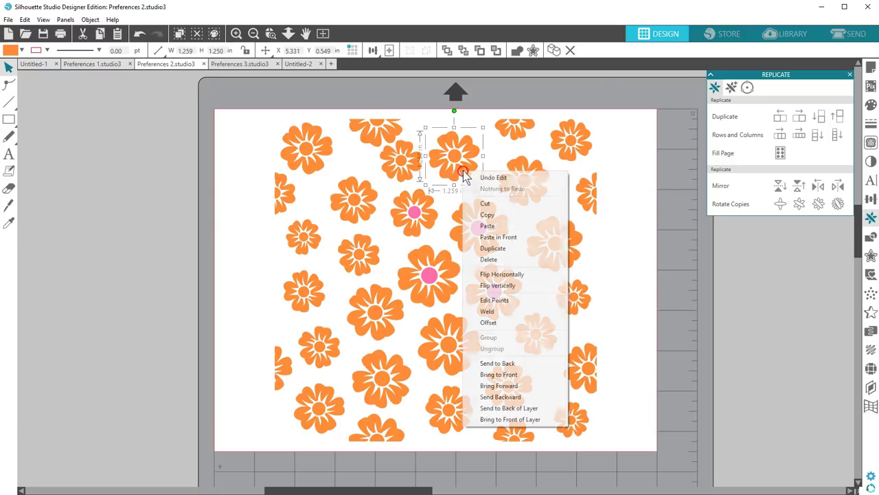
{"action": "right_click", "coordinate": [525, 166]}
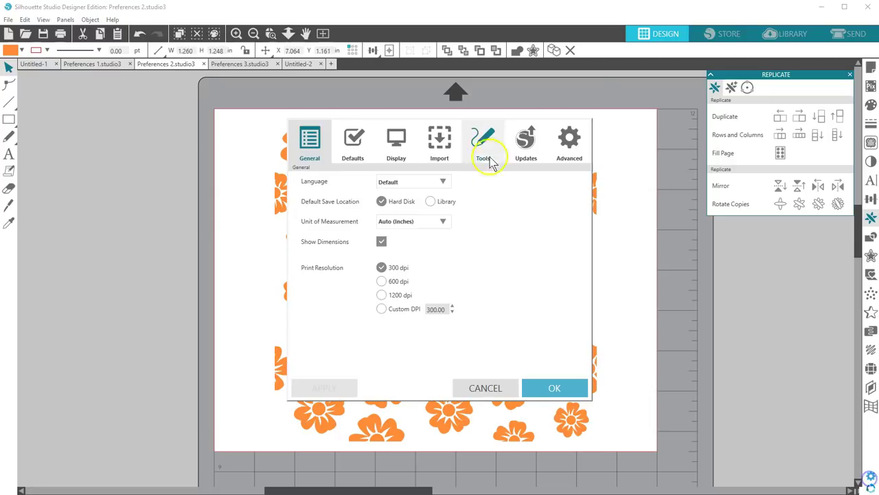
- Set right-clicking subsequent shapes to keep the original shape selected
{"action": "left_click", "coordinate": [490, 163]}
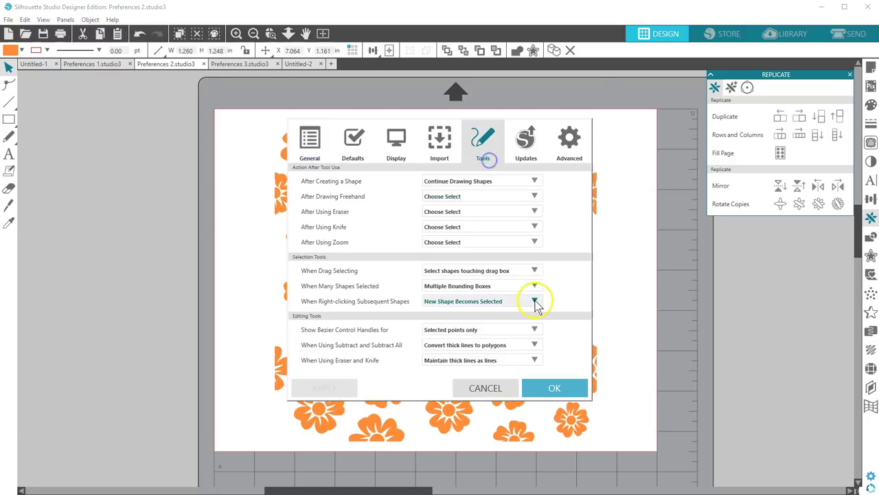
{"action": "left_click", "coordinate": [534, 298]}
{"action": "left_click", "coordinate": [483, 330]}
{"action": "left_click", "coordinate": [543, 388]}
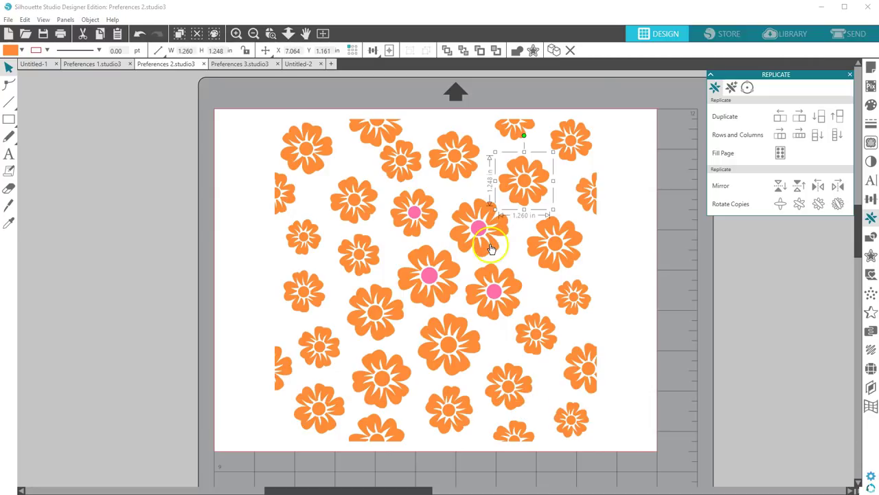
- Right-click several more flowers to observe the original shape staying selected
{"action": "right_click", "coordinate": [500, 241]}
{"action": "right_click", "coordinate": [401, 208]}
{"action": "left_click", "coordinate": [369, 194]}
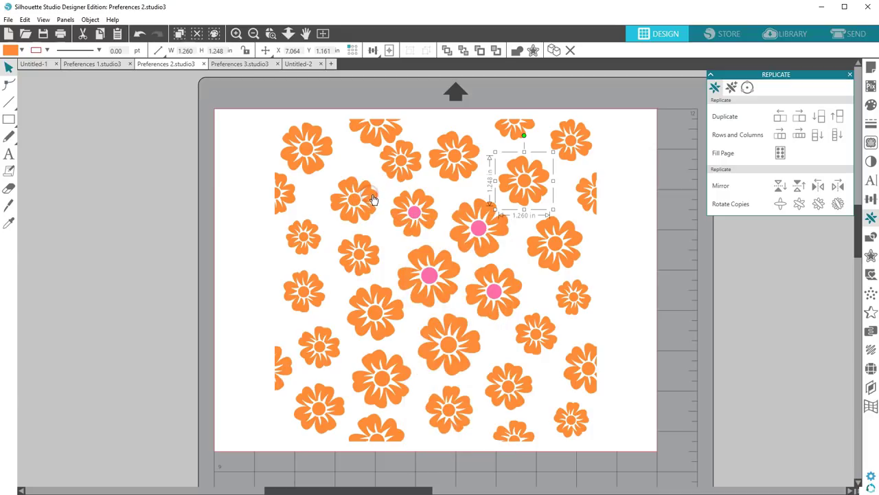
{"action": "right_click", "coordinate": [346, 167]}
{"action": "right_click", "coordinate": [347, 194]}
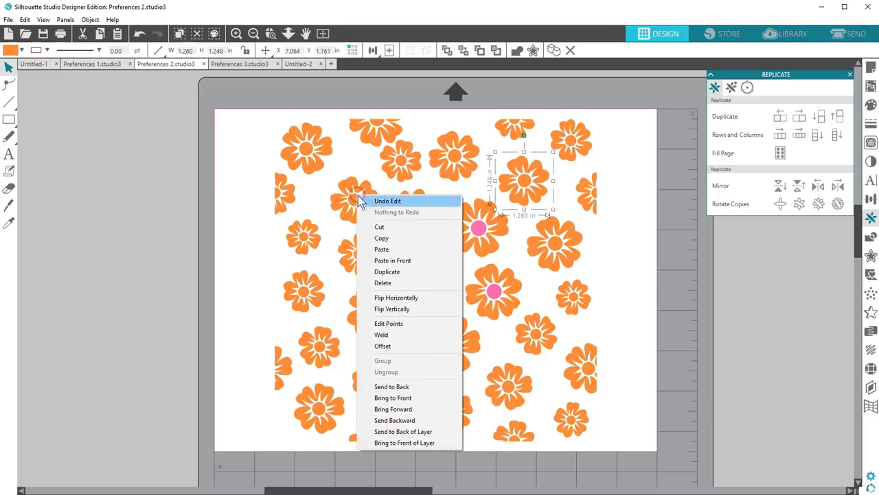
- Restore When Right-clicking Subsequent Shapes to New Shape Becomes Selected and apply
{"action": "left_click", "coordinate": [492, 201]}
{"action": "left_click", "coordinate": [483, 143]}
{"action": "left_click", "coordinate": [525, 301]}
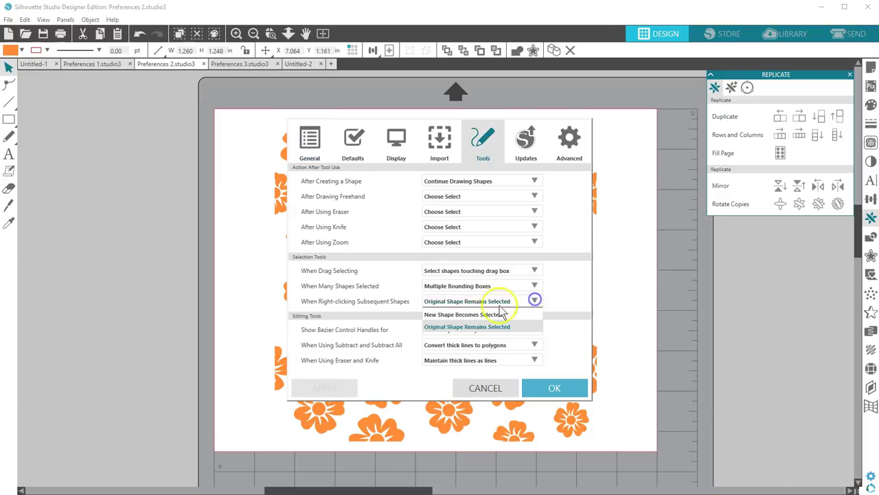
{"action": "left_click", "coordinate": [474, 311]}
{"action": "left_click", "coordinate": [336, 388]}
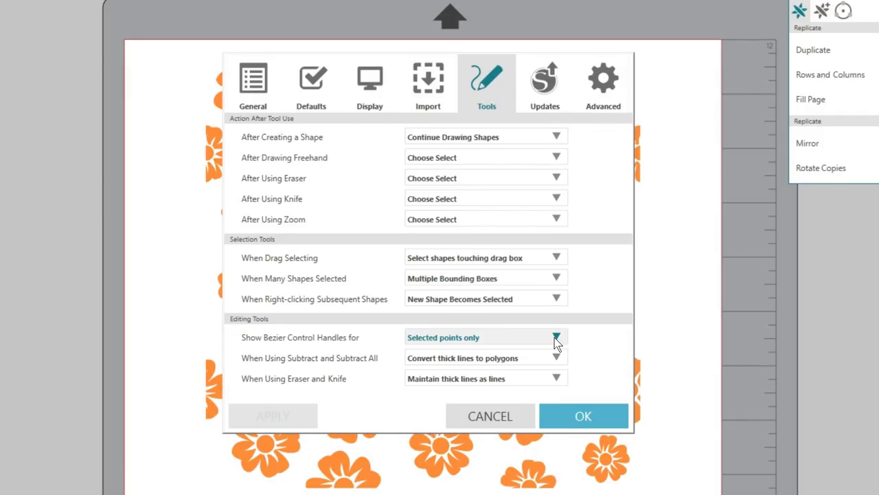
- Close Preferences and point-edit the pink-centred flower, selecting a node on its outline
{"action": "left_click", "coordinate": [561, 415]}
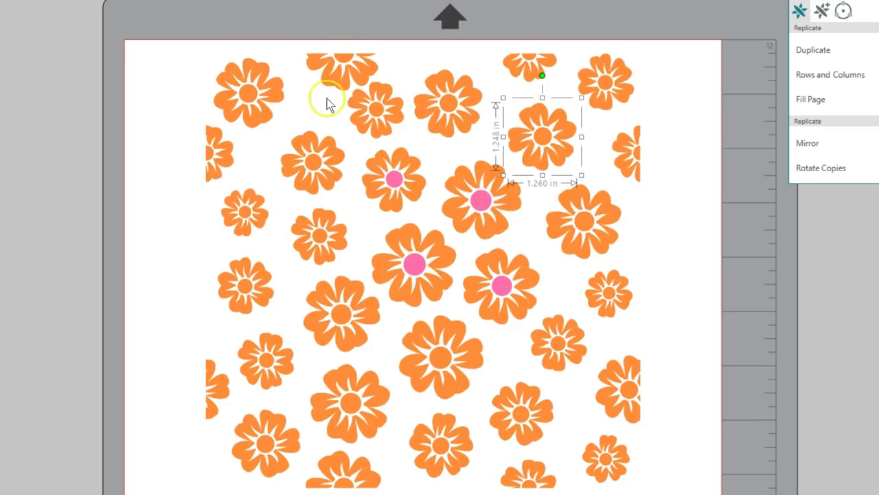
{"action": "double_click", "coordinate": [442, 258]}
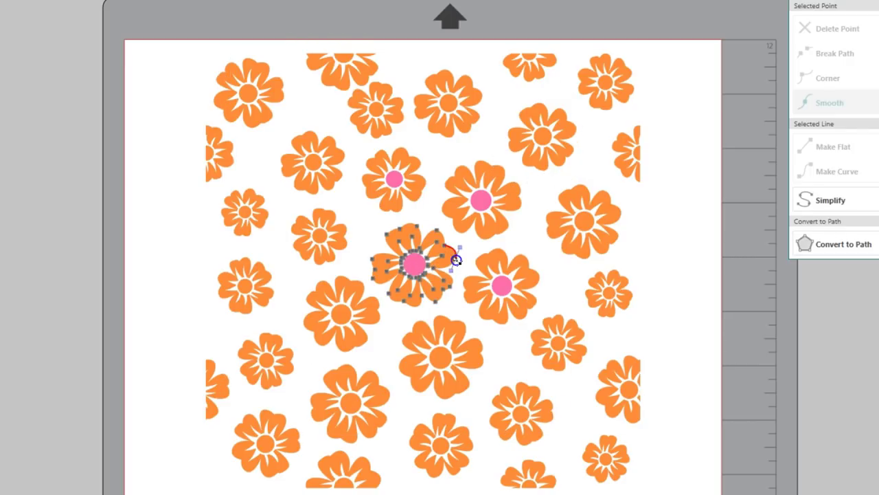
{"action": "left_click", "coordinate": [456, 259]}
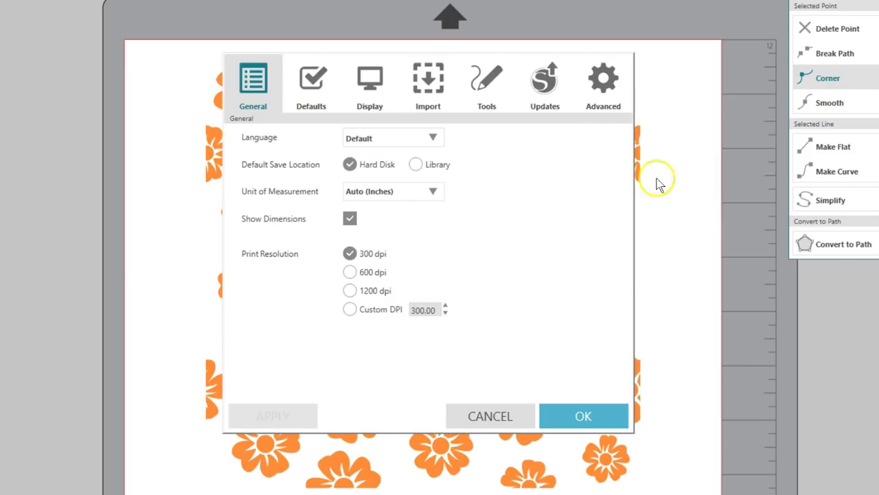
- Set Show Bezier Control Handles for to All points in the Tools preferences
{"action": "left_click", "coordinate": [487, 86]}
{"action": "left_click", "coordinate": [557, 337]}
{"action": "left_click", "coordinate": [446, 362]}
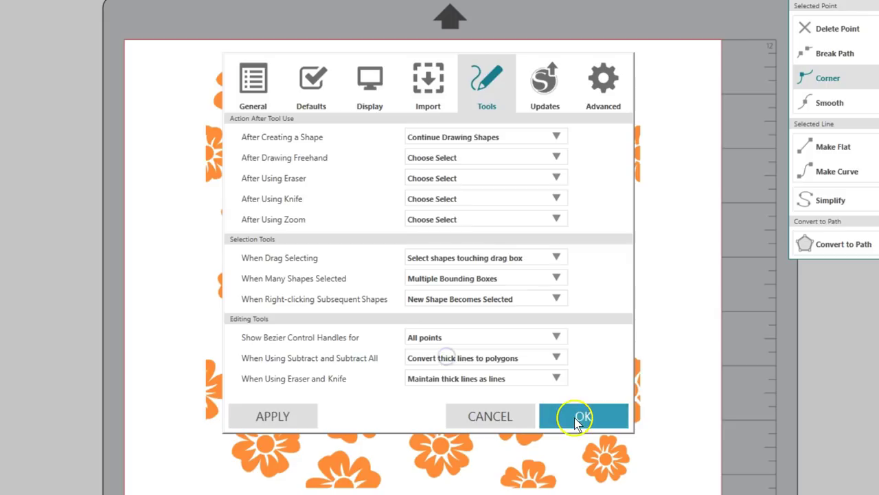
{"action": "left_click", "coordinate": [583, 416]}
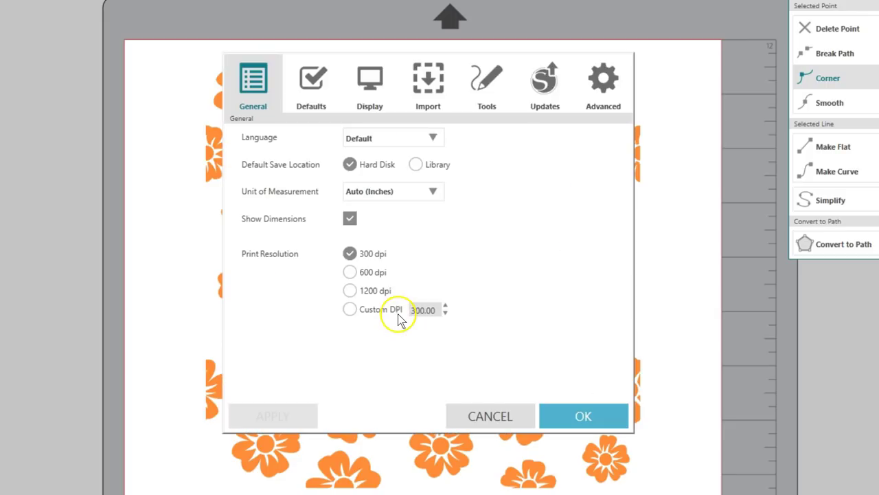
- View the Tools page, keeping Subtract converting thick lines to polygons and Eraser/Knife keeping them as lines
{"action": "left_click", "coordinate": [499, 101]}
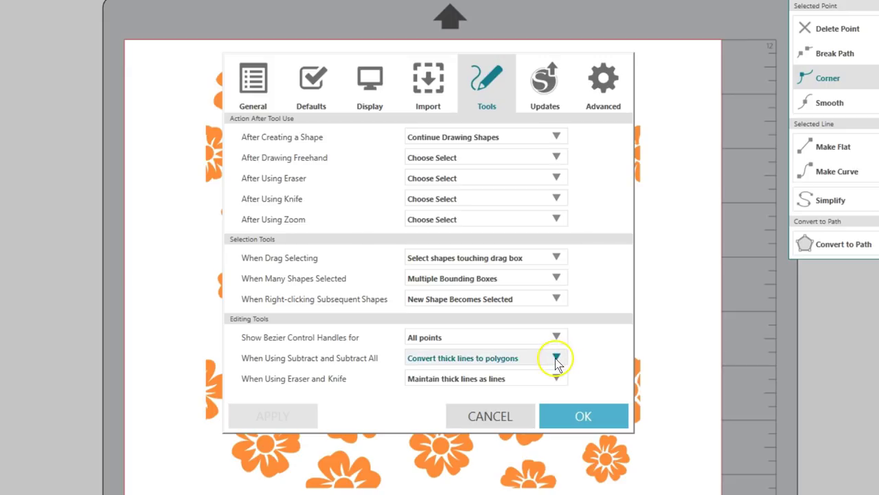
{"action": "left_click", "coordinate": [557, 359]}
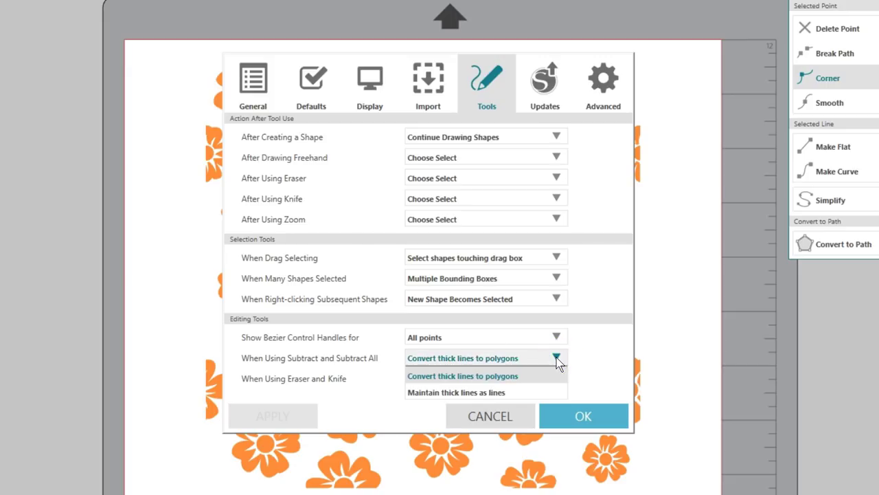
{"action": "left_click", "coordinate": [556, 358]}
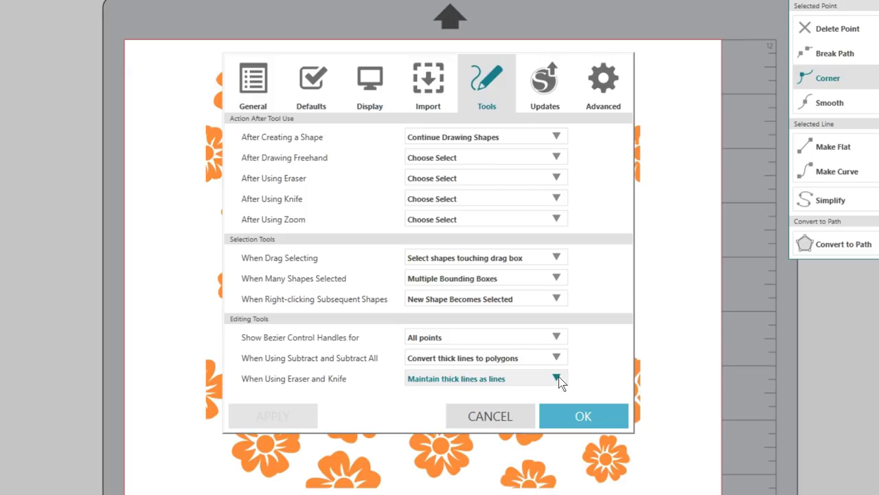
{"action": "left_click", "coordinate": [558, 377]}
{"action": "left_click", "coordinate": [559, 377]}
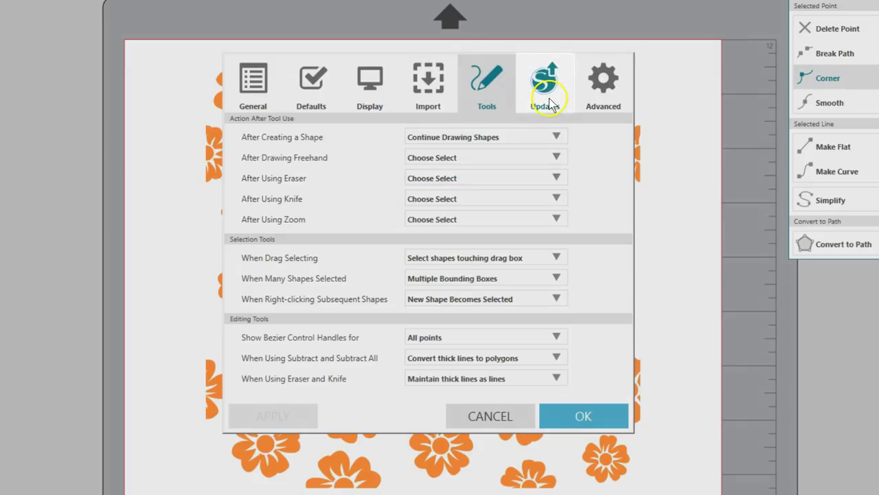
- View the Updates page, leaving Check for Updates set to Never
{"action": "left_click", "coordinate": [548, 103]}
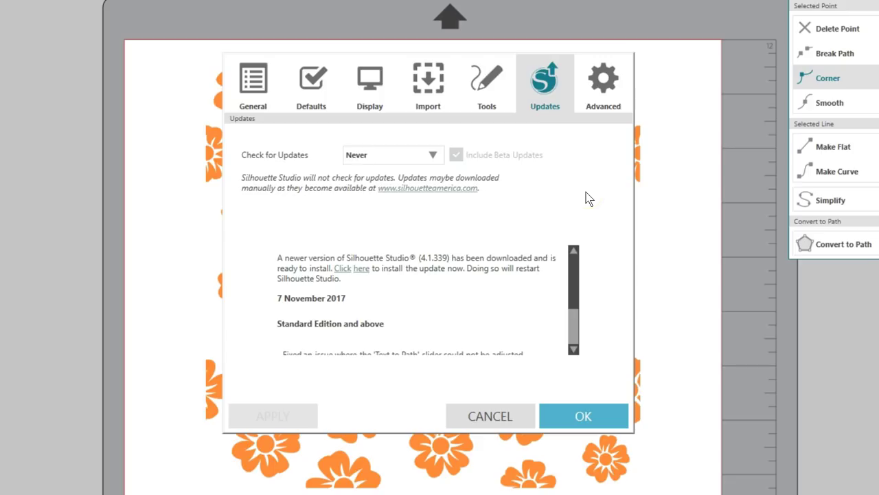
{"action": "left_click", "coordinate": [432, 154]}
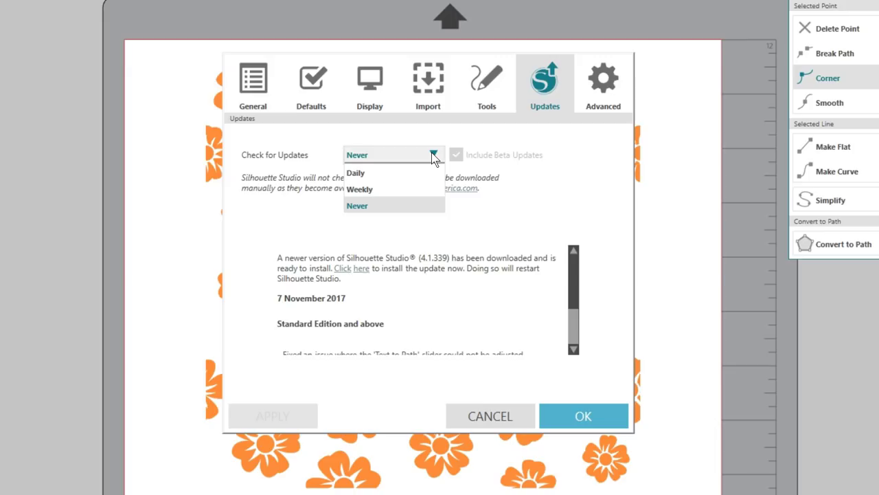
{"action": "left_click", "coordinate": [432, 155]}
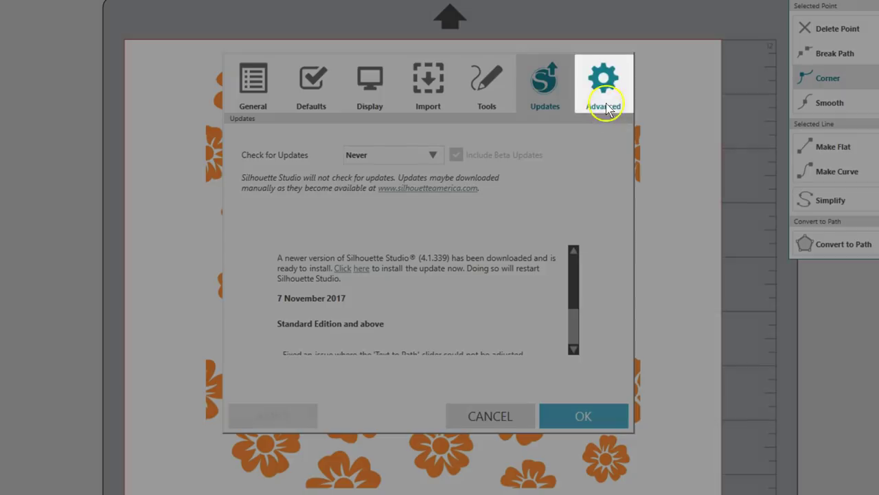
- View the Advanced page, with Packet Size Auto (1000) and Proxy Settings Auto Detect
{"action": "left_click", "coordinate": [605, 86]}
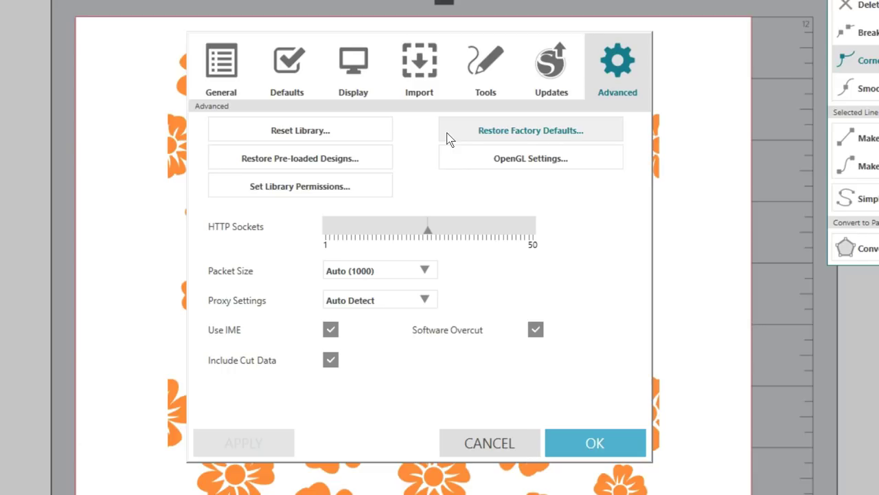
{"action": "left_click", "coordinate": [456, 157]}
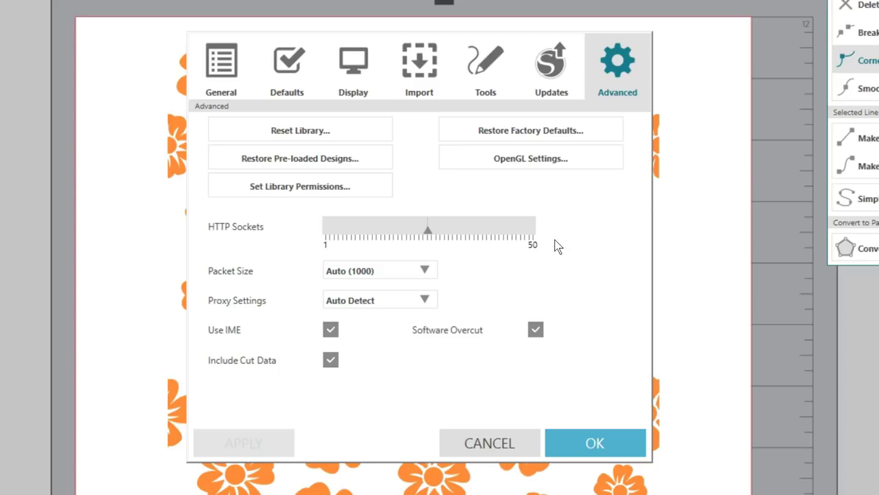
{"action": "left_click", "coordinate": [426, 271]}
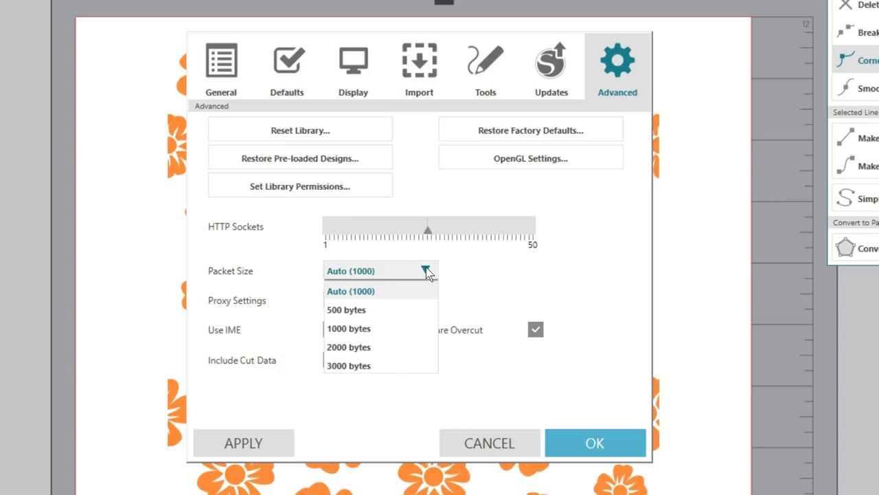
{"action": "left_click", "coordinate": [426, 272]}
{"action": "left_click", "coordinate": [424, 300]}
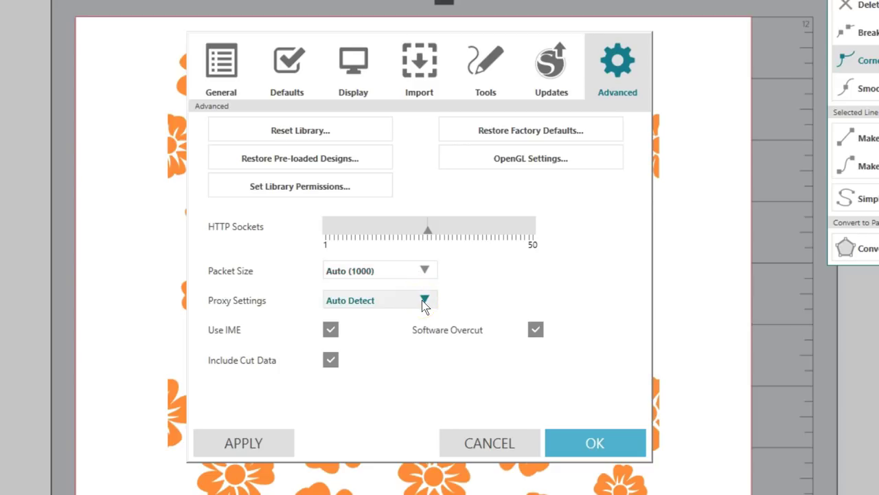
{"action": "left_click", "coordinate": [346, 333]}
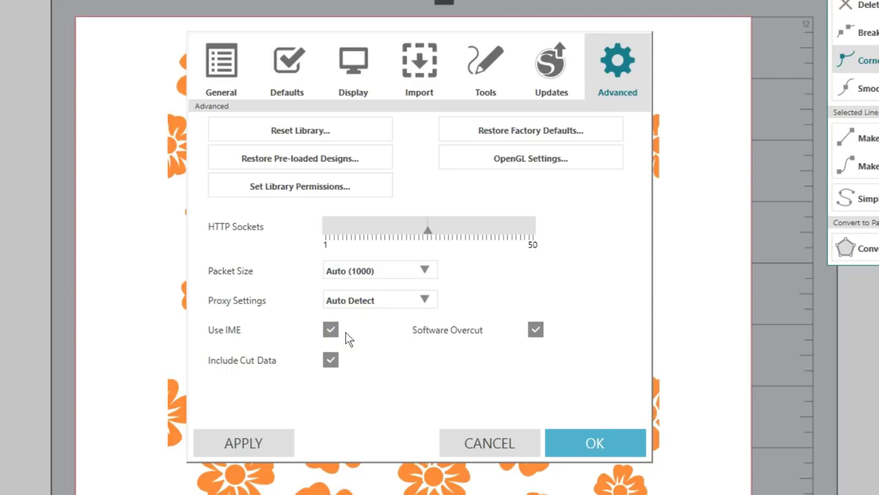
{"action": "left_click", "coordinate": [349, 364]}
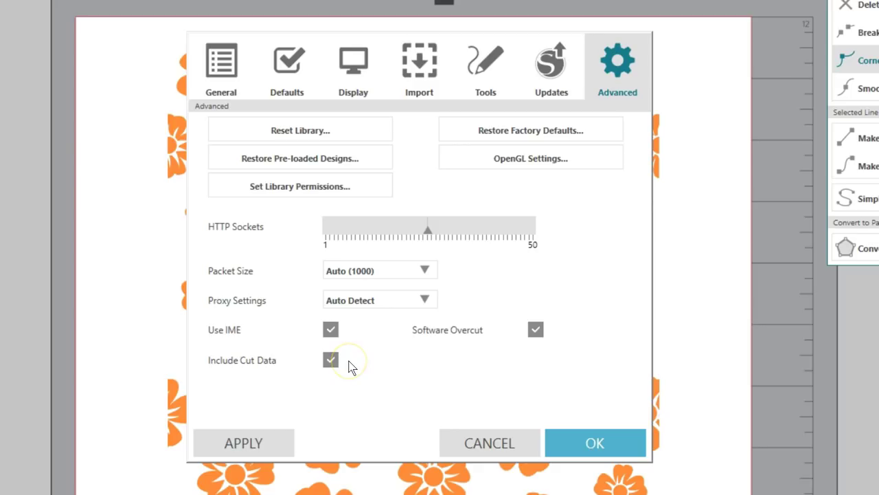